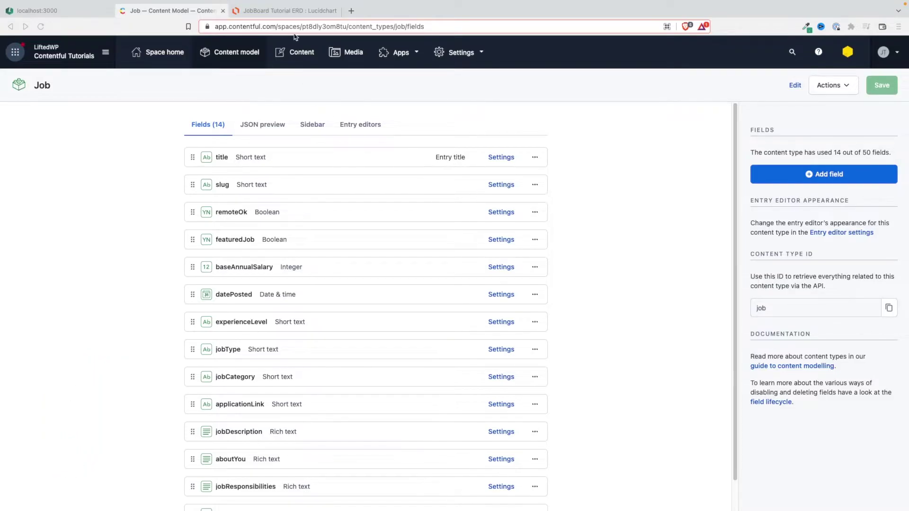
- Switch to the Lucidchart JobBoard Tutorial ERD to see the Company entity's String and Image fields
click(284, 11)
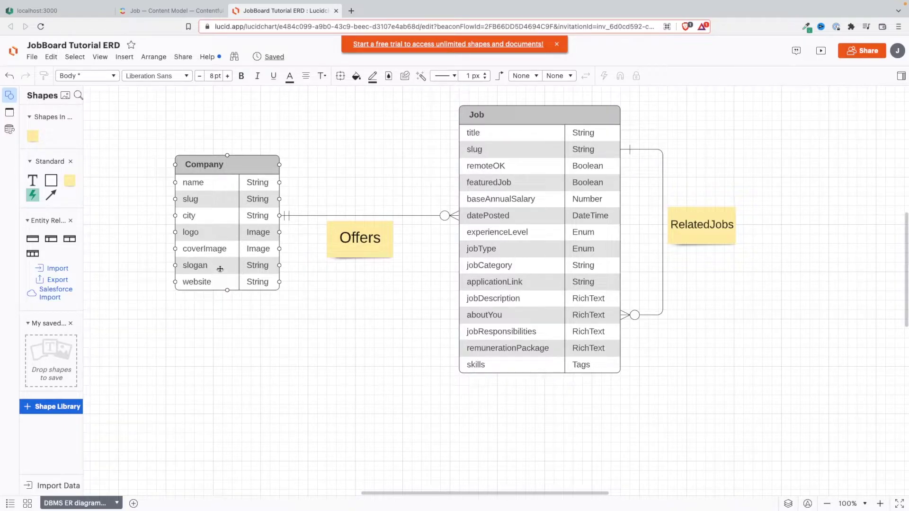
- Open the Company content type and bring up the city field's validation settings
click(196, 9)
click(230, 51)
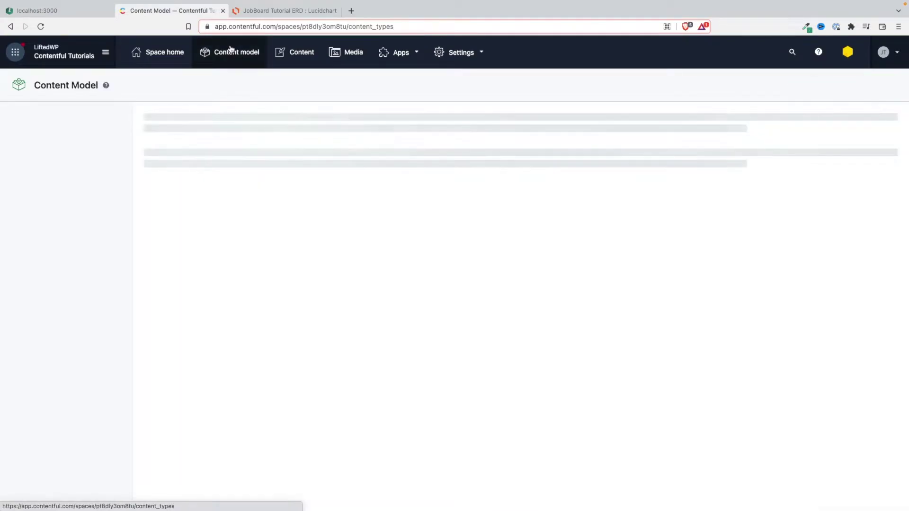
click(167, 149)
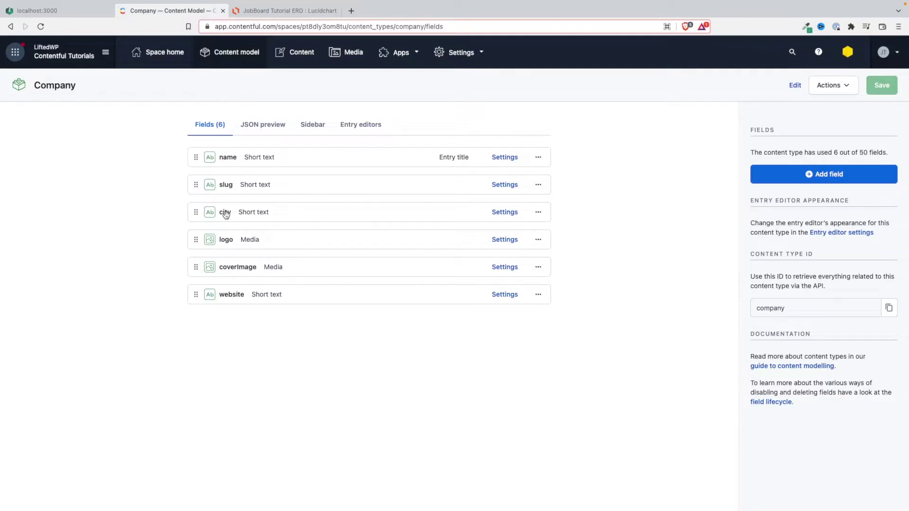
click(508, 217)
click(491, 175)
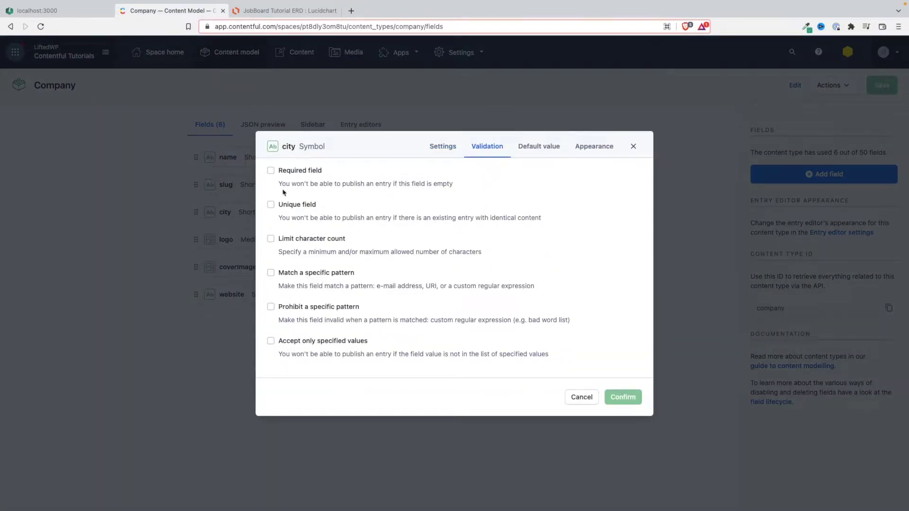
- Make city required with a character limit of not more than 60, and confirm
click(271, 171)
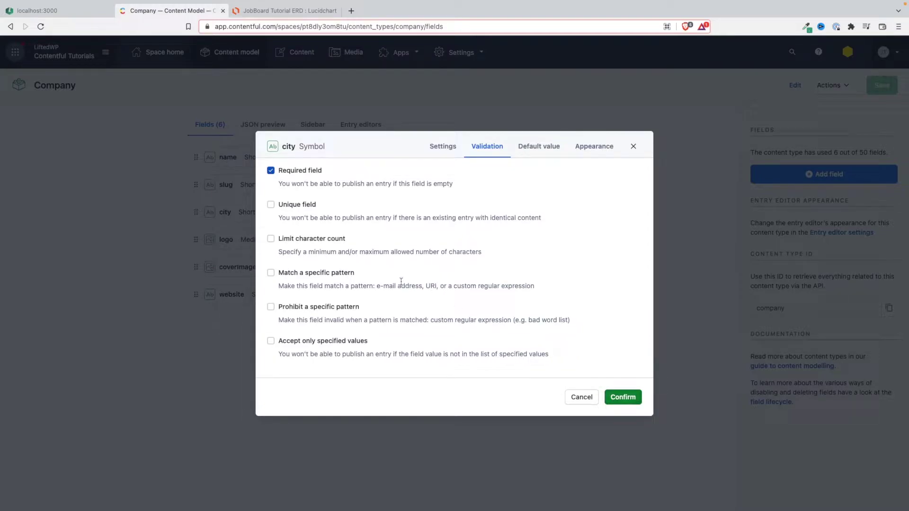
click(271, 239)
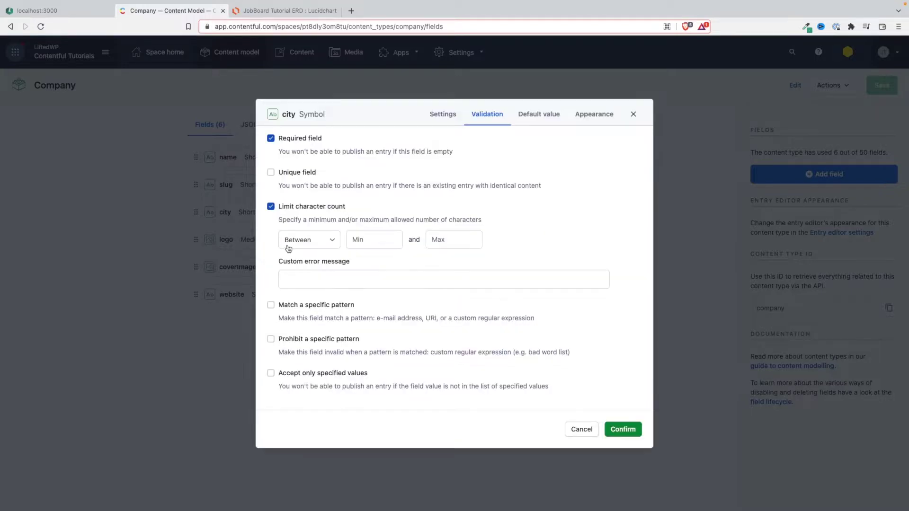
click(328, 244)
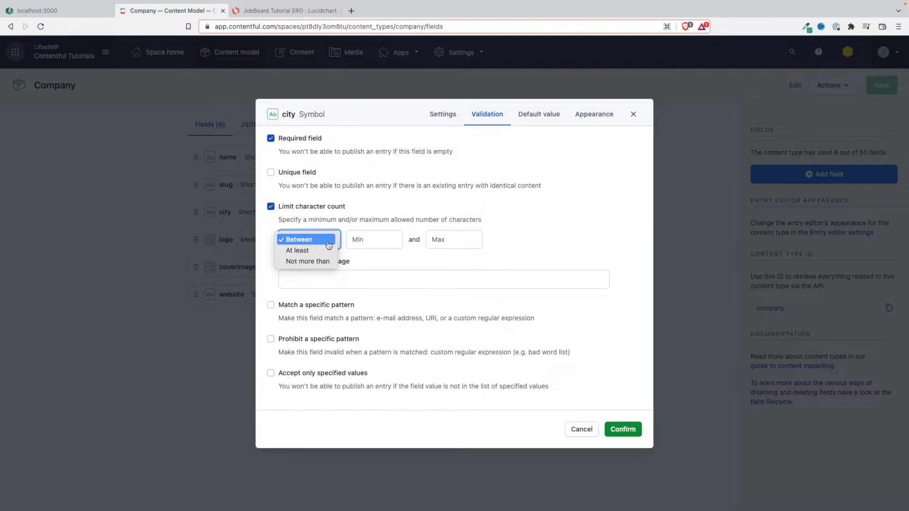
click(384, 240)
click(378, 241)
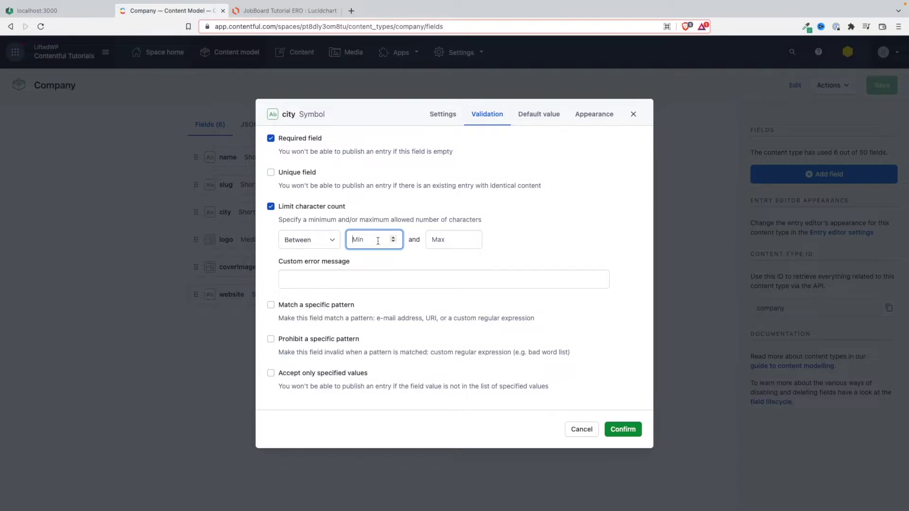
click(327, 244)
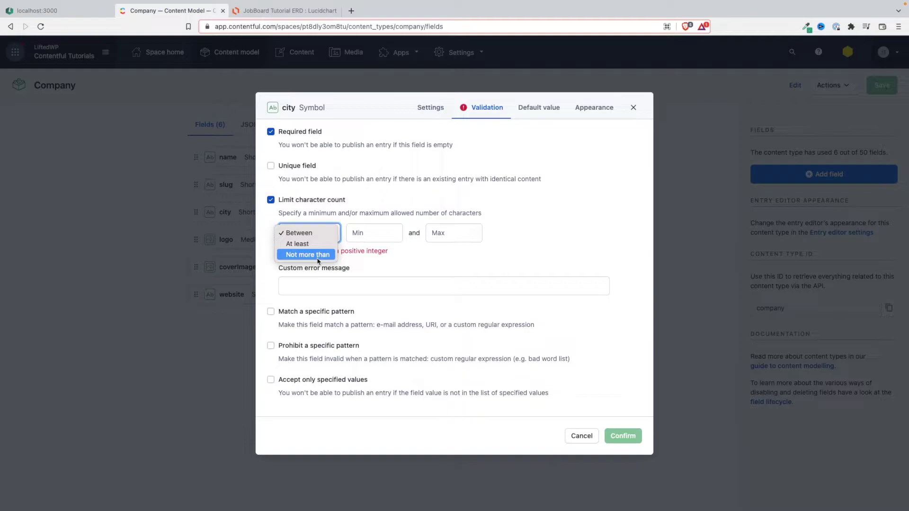
click(318, 256)
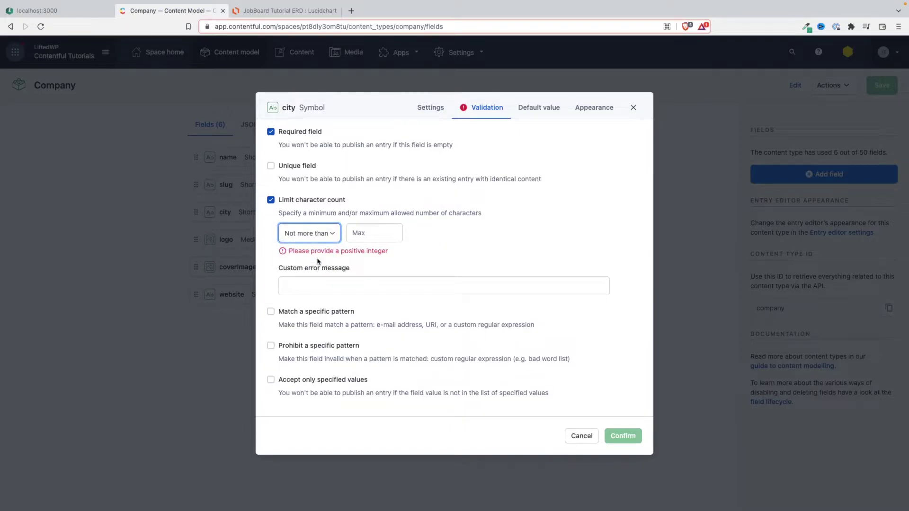
click(365, 235)
text(50)
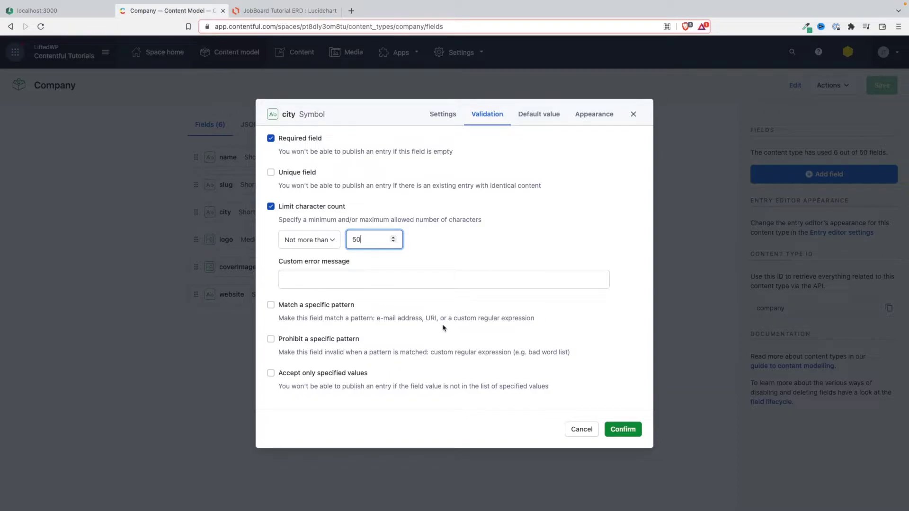
key(ctrl+a)
text(60)
click(624, 432)
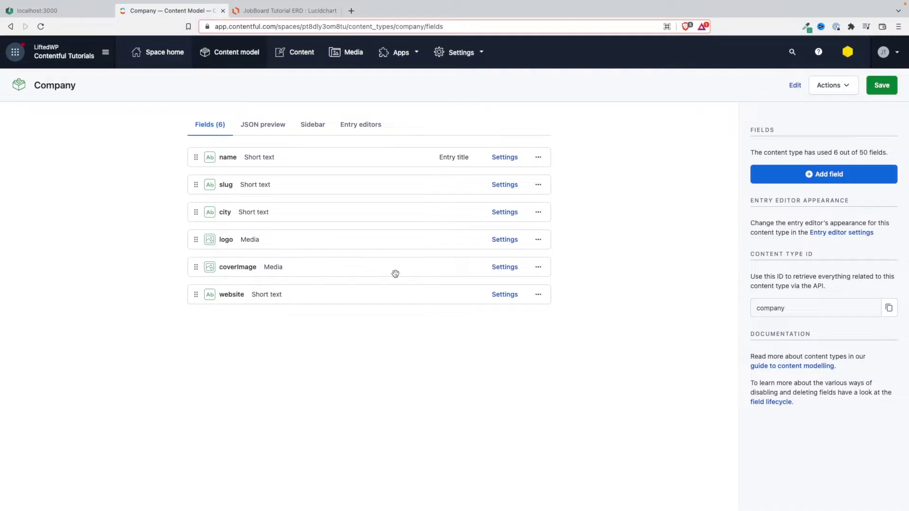
- Make the Company logo field required, leaving its file size unrestricted, and confirm
click(500, 238)
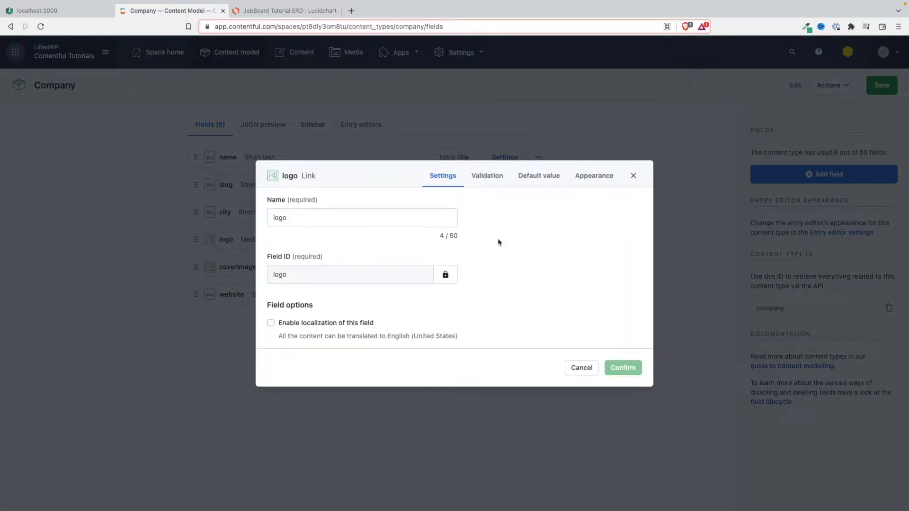
click(487, 178)
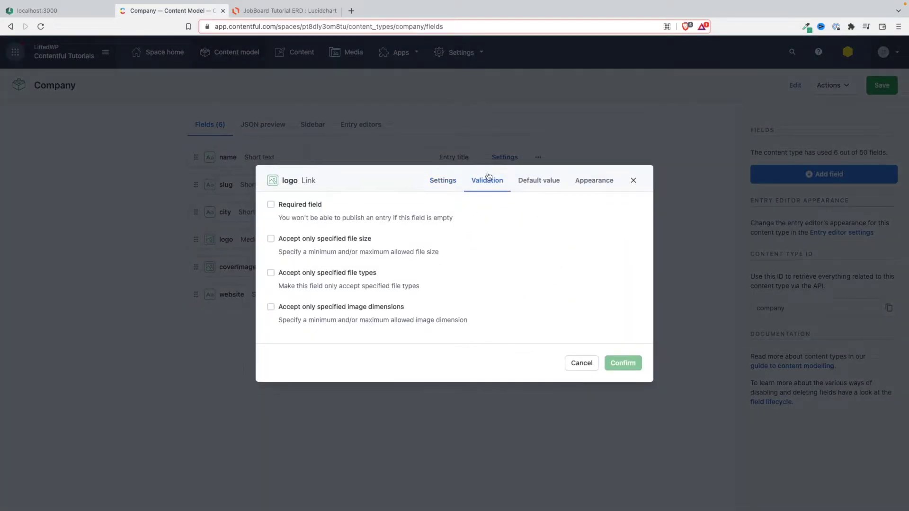
click(271, 207)
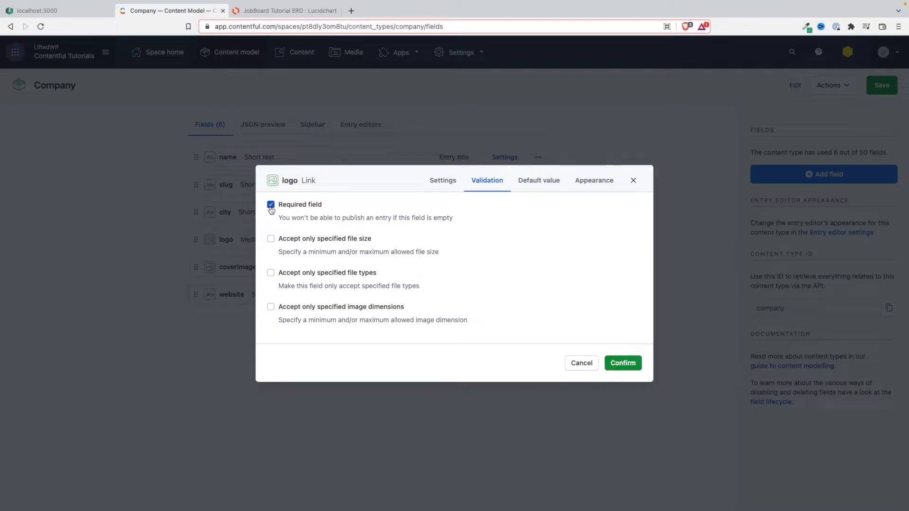
click(271, 241)
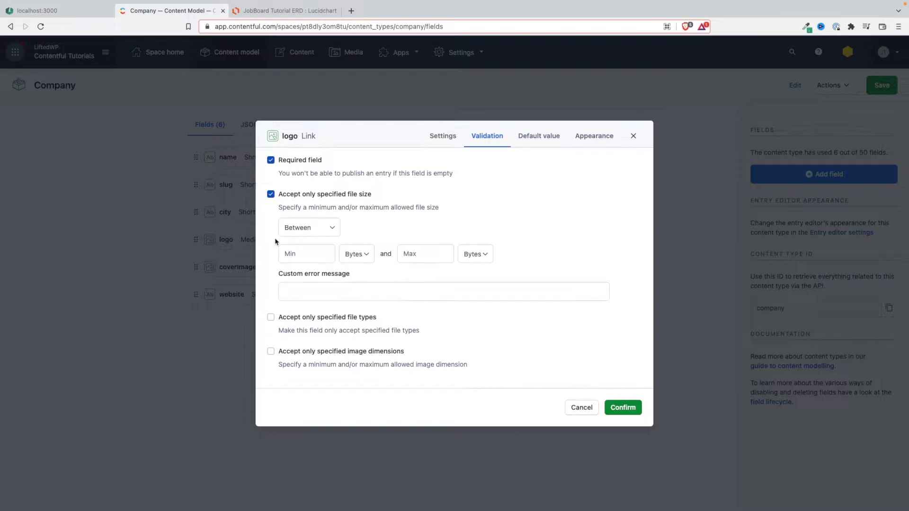
click(271, 196)
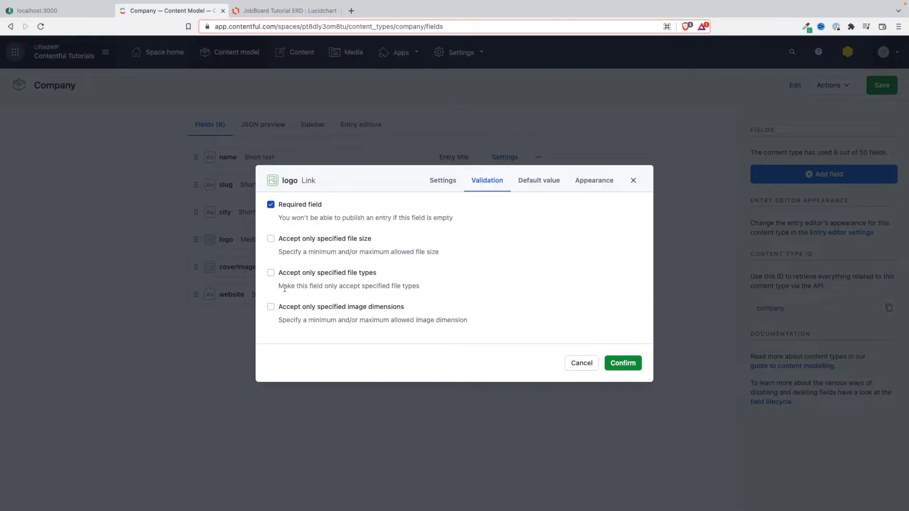
click(627, 363)
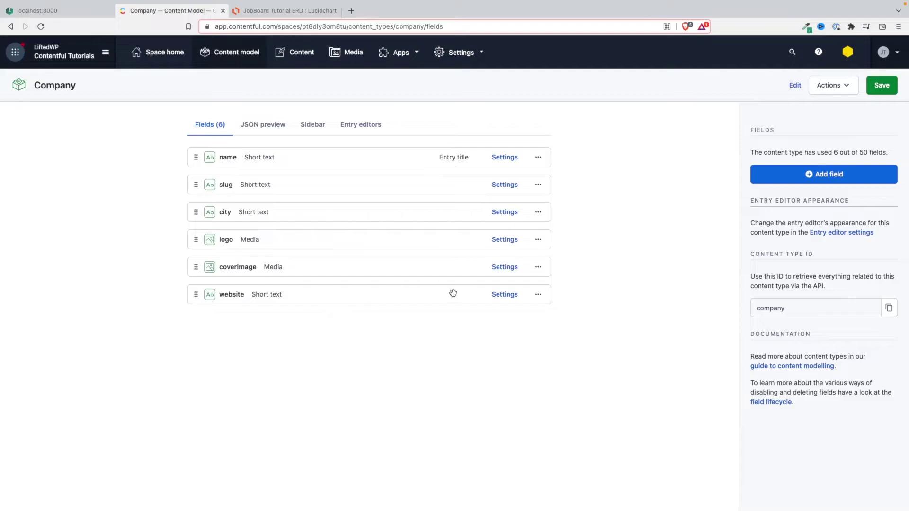
- Make the website field unique and restrict it to the URL pattern preset
click(505, 294)
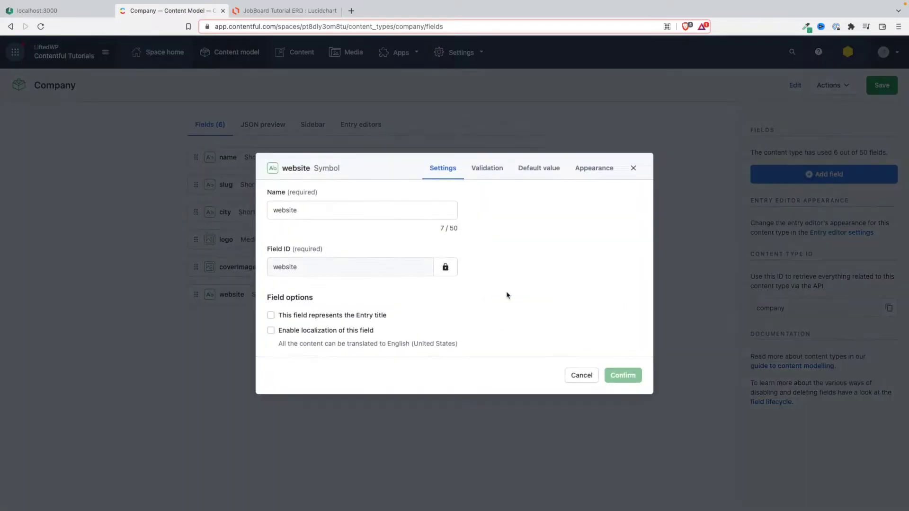
click(490, 170)
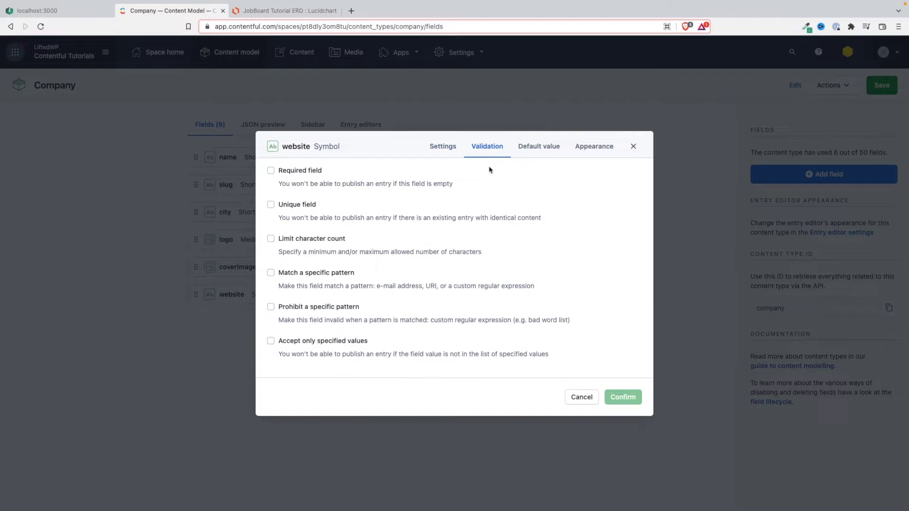
click(271, 206)
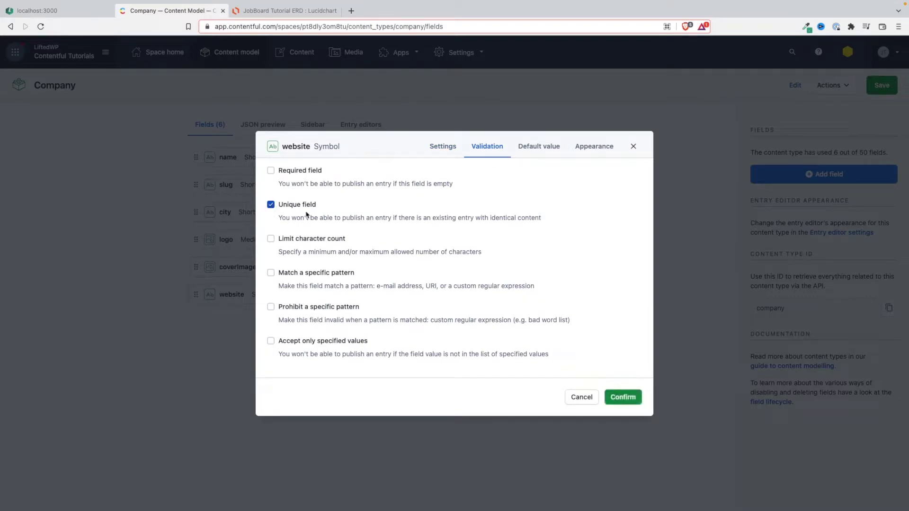
click(445, 148)
click(482, 170)
click(271, 273)
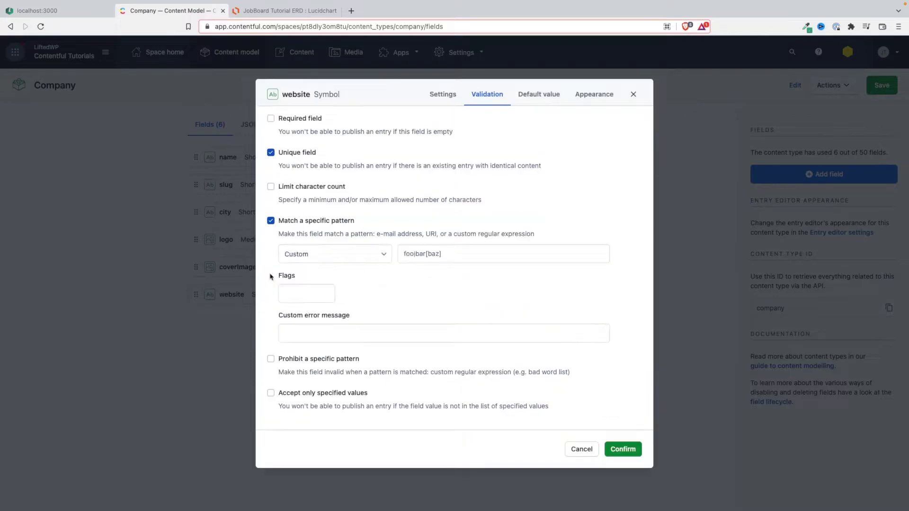
click(365, 255)
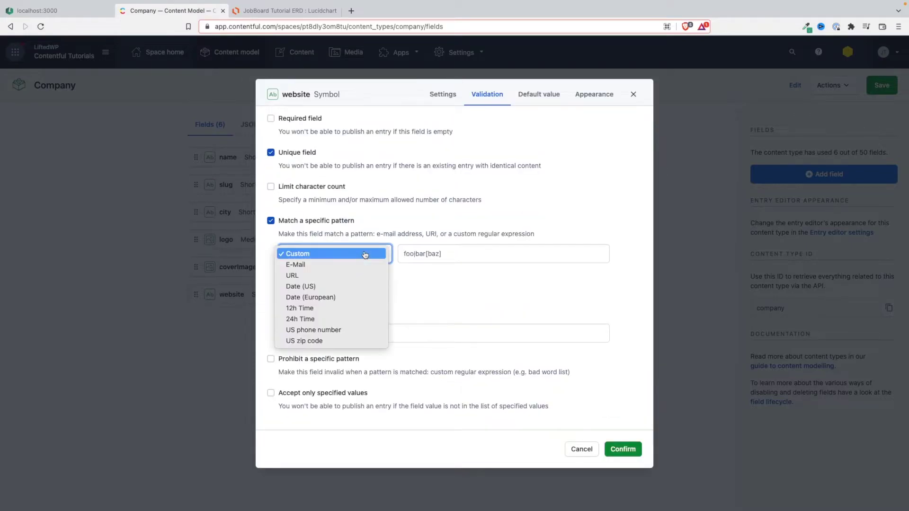
click(330, 276)
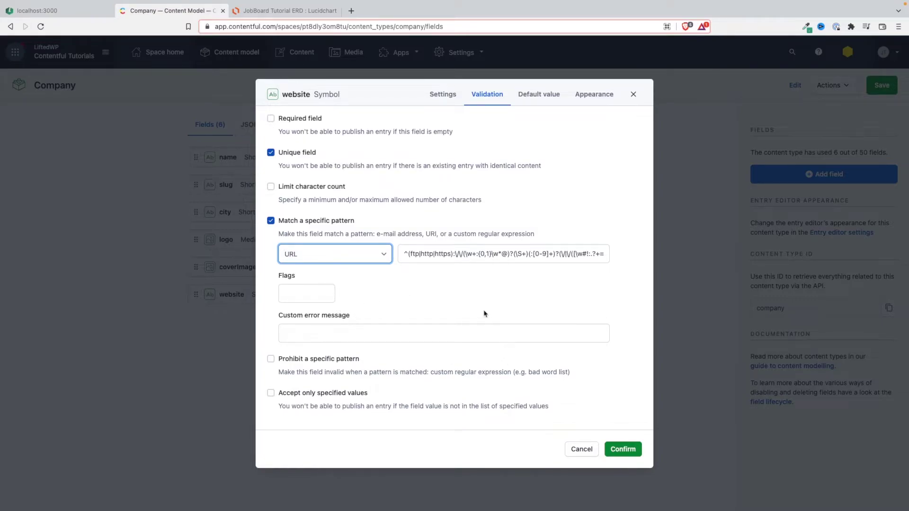
click(626, 449)
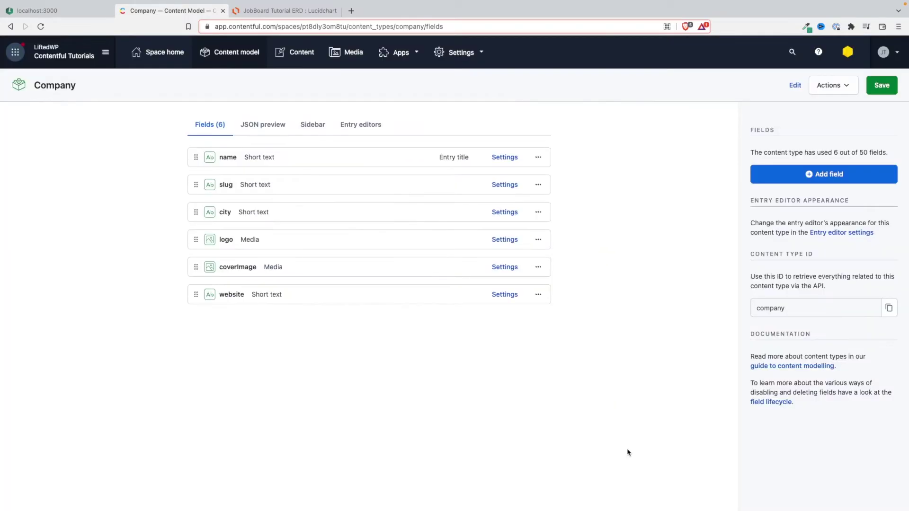
- Recheck the website validation rules and save the Company content type
click(505, 295)
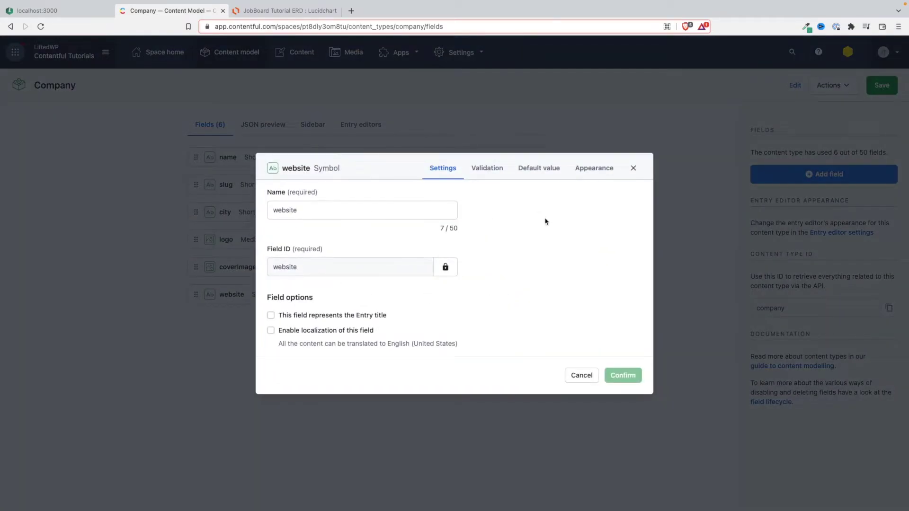
click(489, 168)
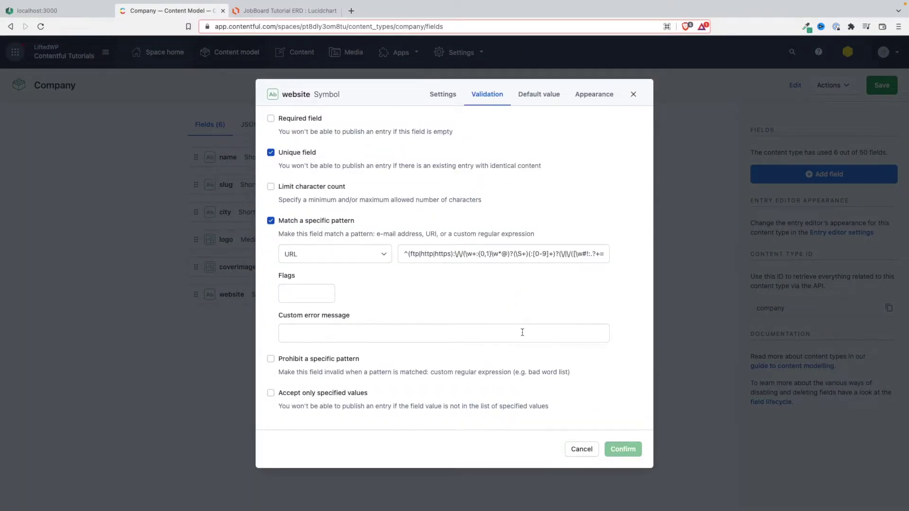
click(635, 95)
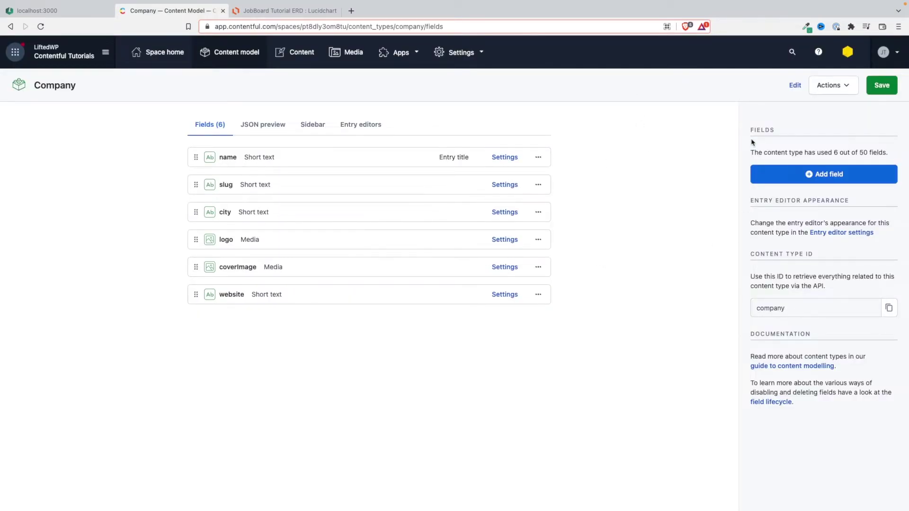
click(883, 87)
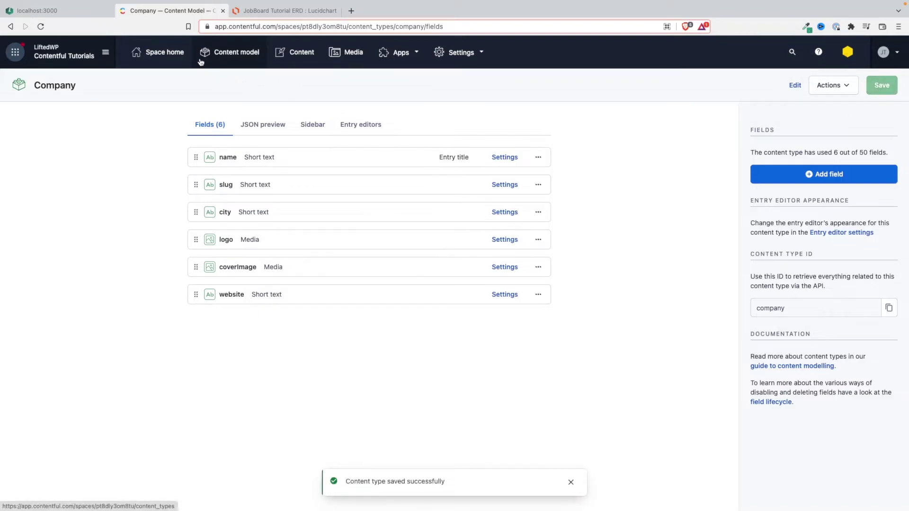
- Review the Job table in the Lucidchart ERD, then return to Contentful's Job content type
click(241, 54)
click(163, 174)
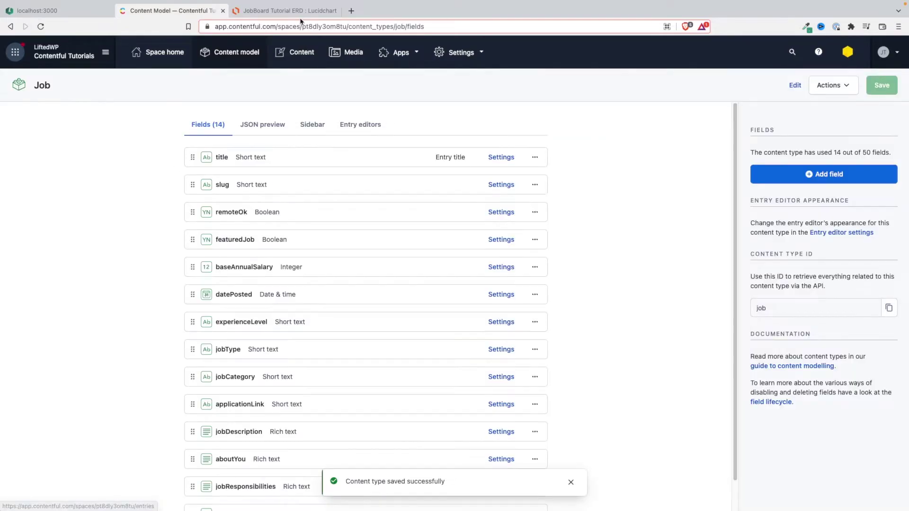
click(281, 11)
click(562, 154)
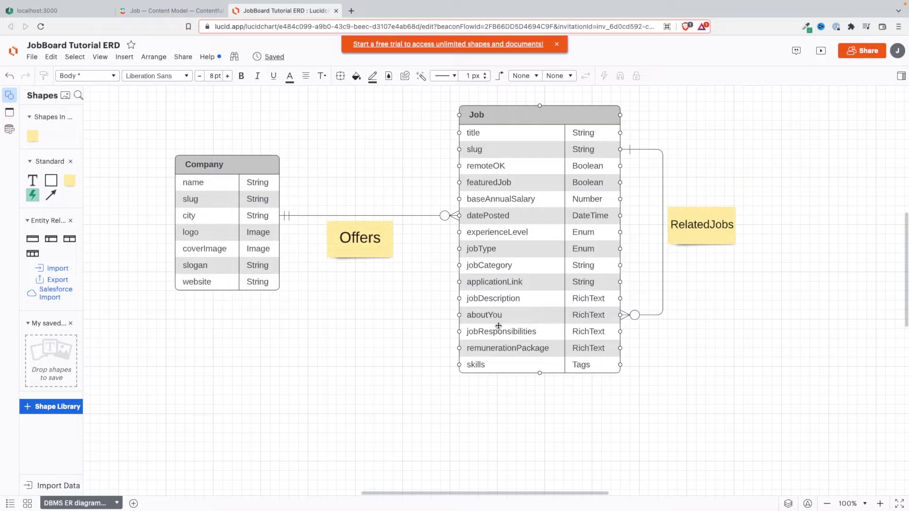
mouse_move(189, 1)
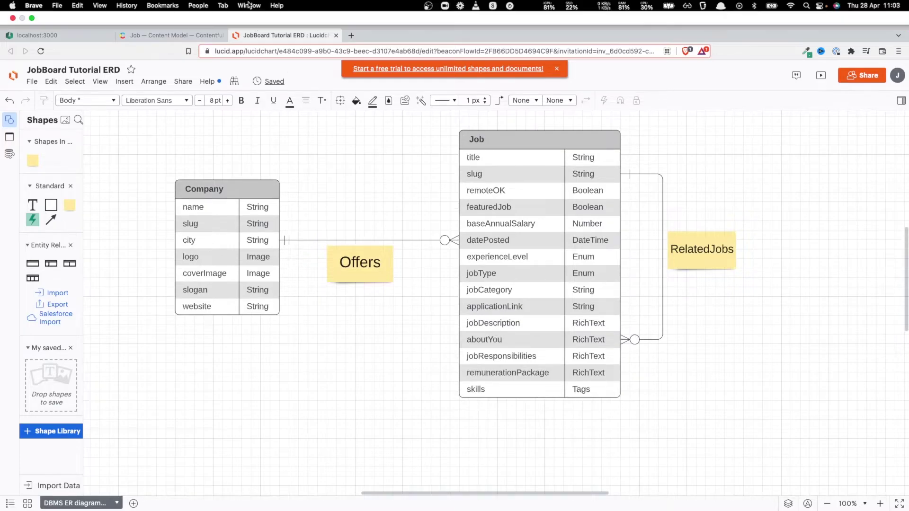
click(183, 33)
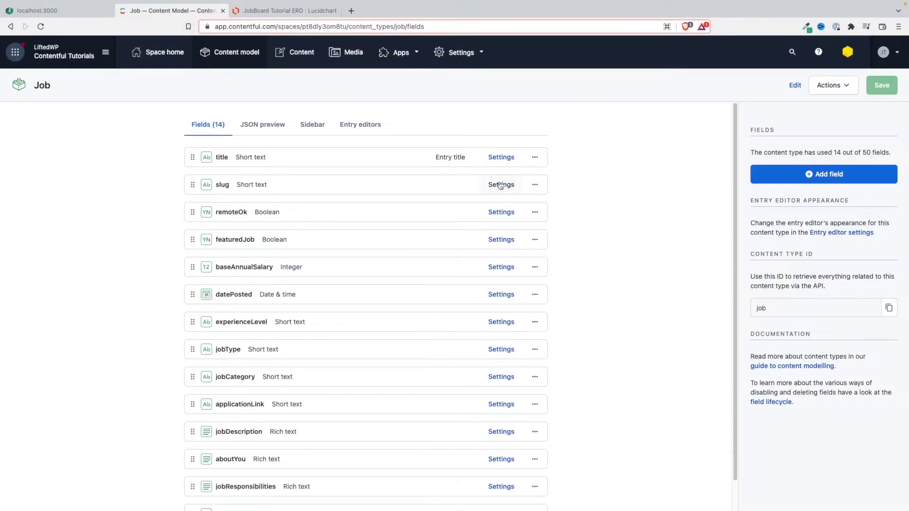
- Make remoteOk required with a default value of Yes
click(500, 213)
click(489, 179)
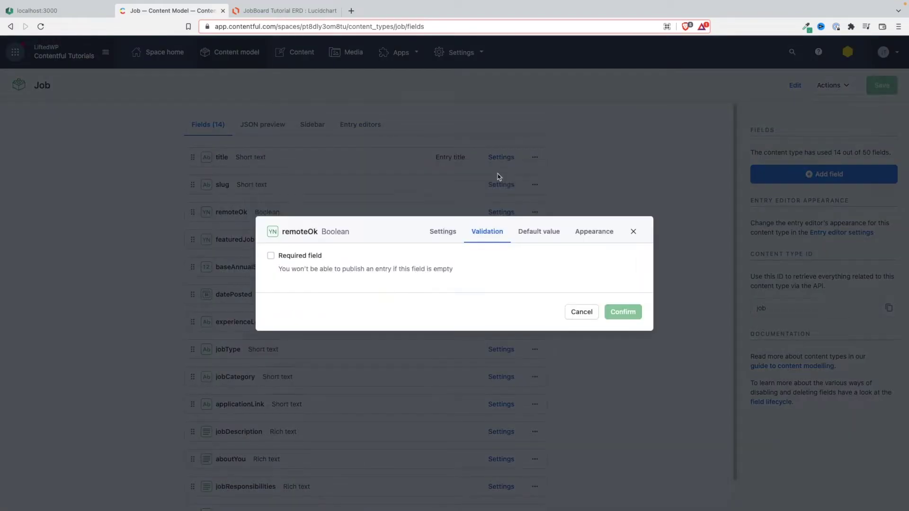
click(270, 256)
click(539, 231)
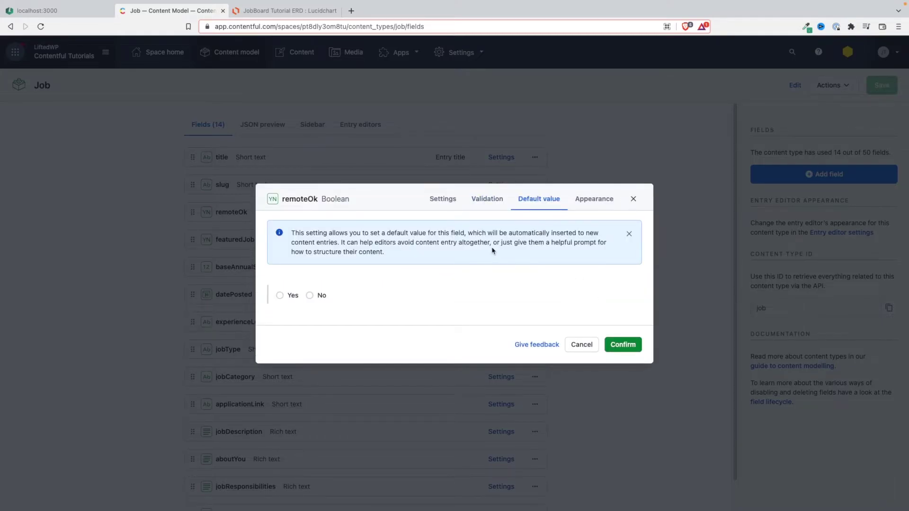
click(279, 297)
click(632, 349)
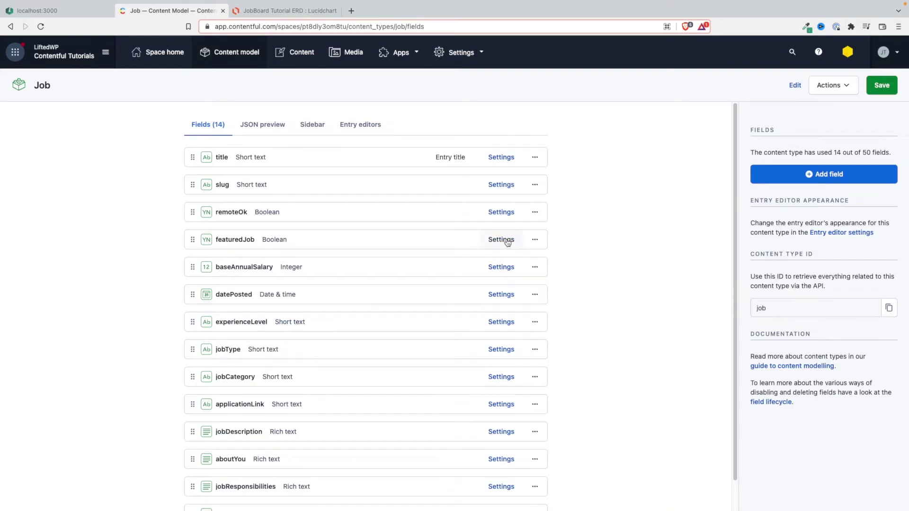
- Make featuredJob required with a default value of No
click(506, 241)
click(488, 178)
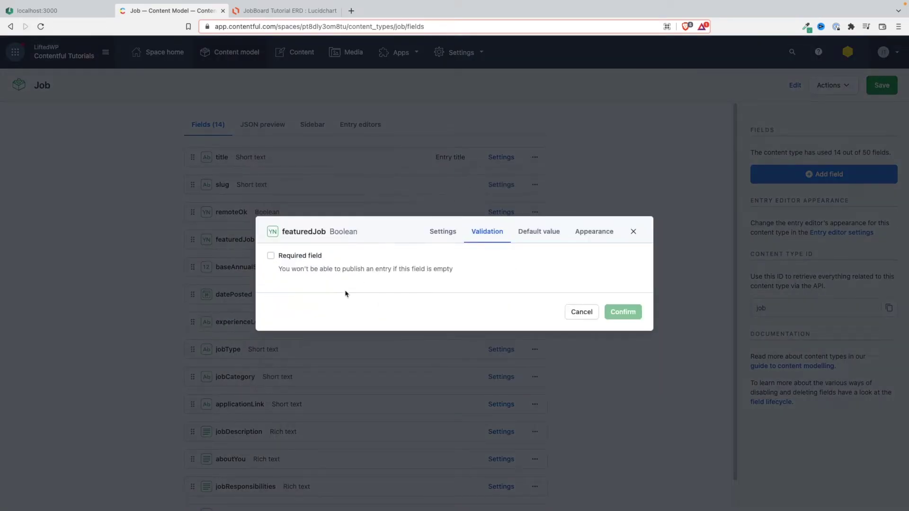
click(272, 256)
click(545, 233)
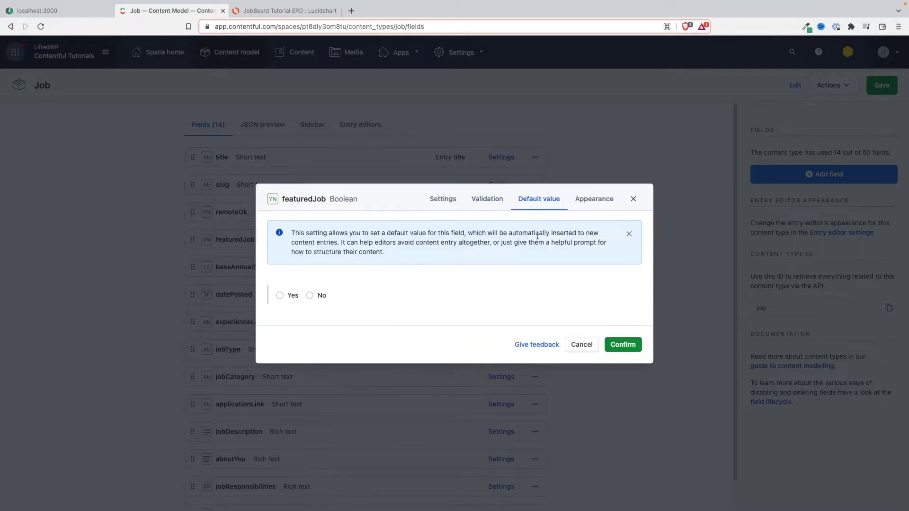
click(310, 296)
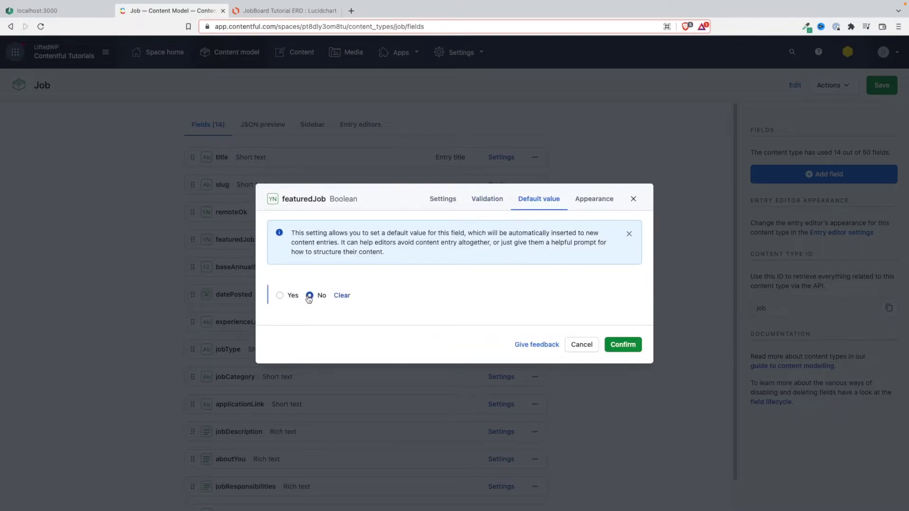
click(628, 347)
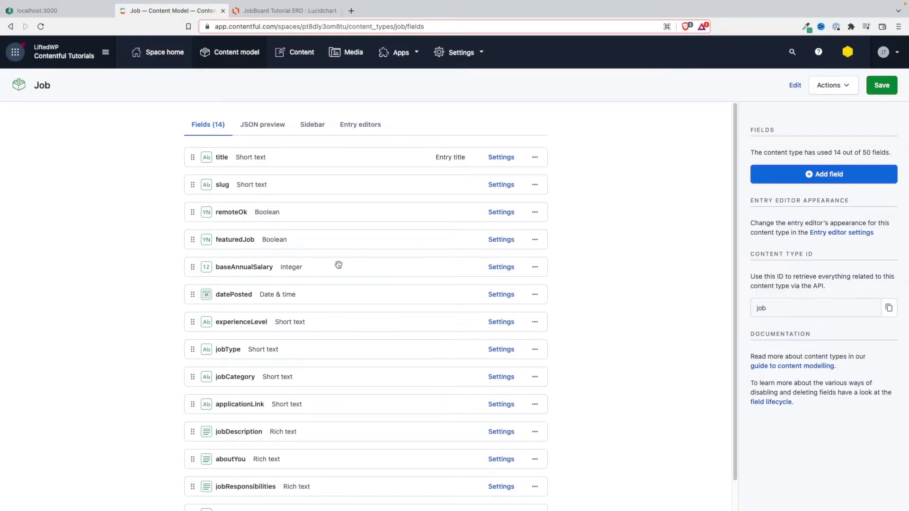
- Make the baseAnnualSalary field required
click(498, 267)
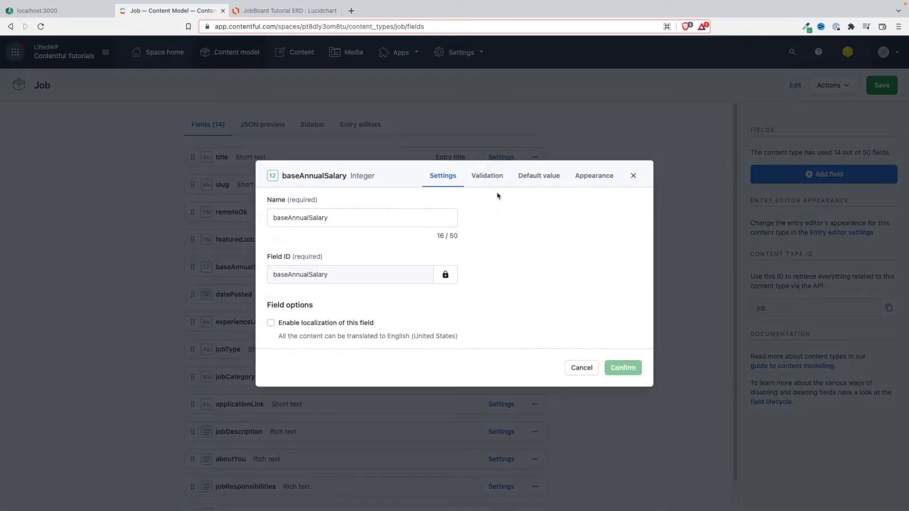
click(487, 180)
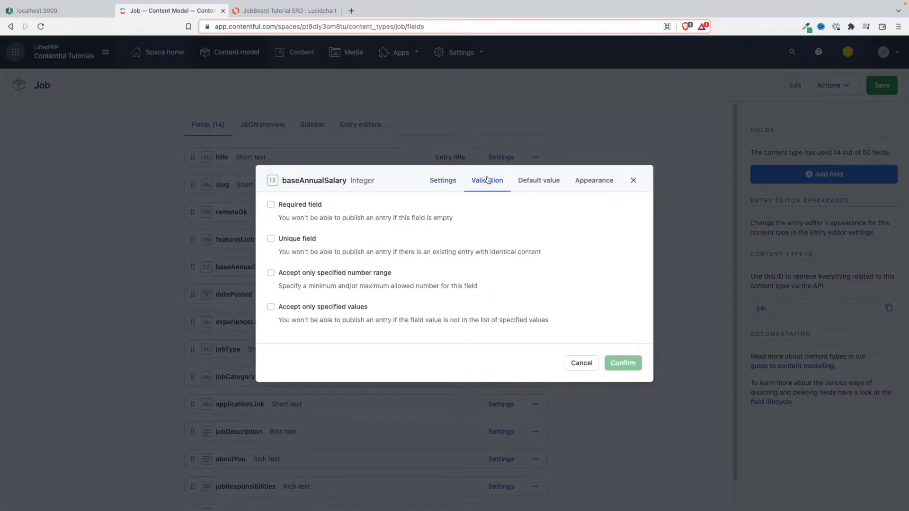
click(271, 205)
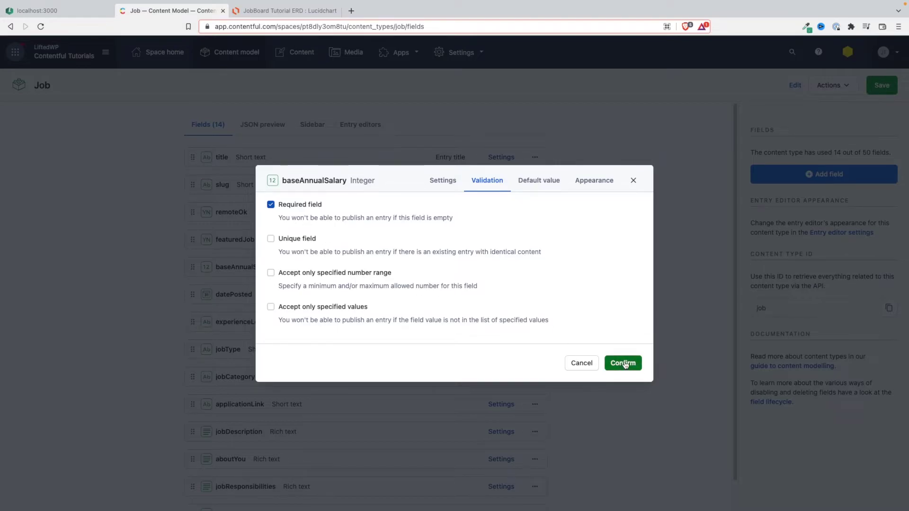
click(624, 364)
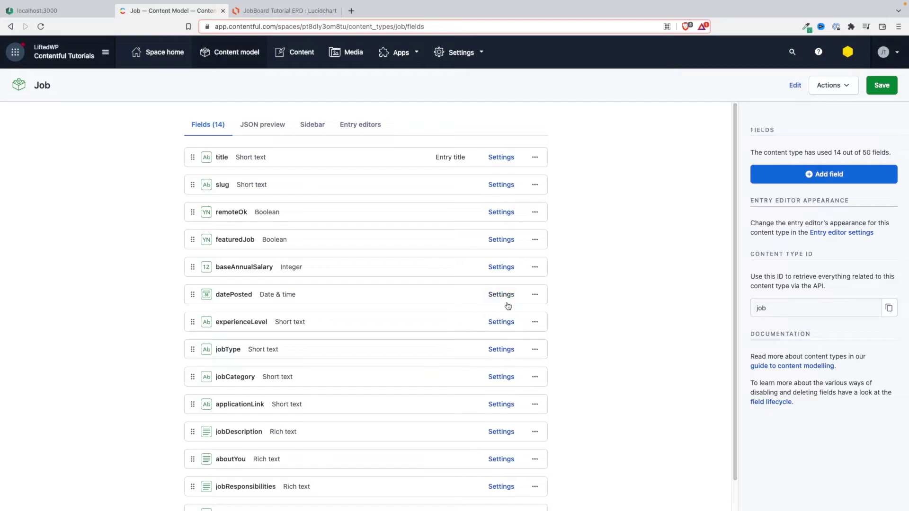
- Make the datePosted field required
click(501, 294)
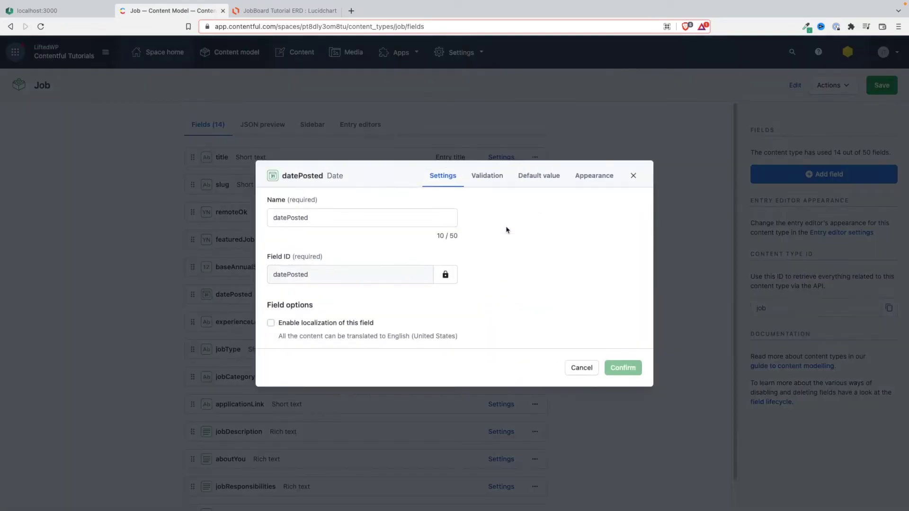
click(487, 179)
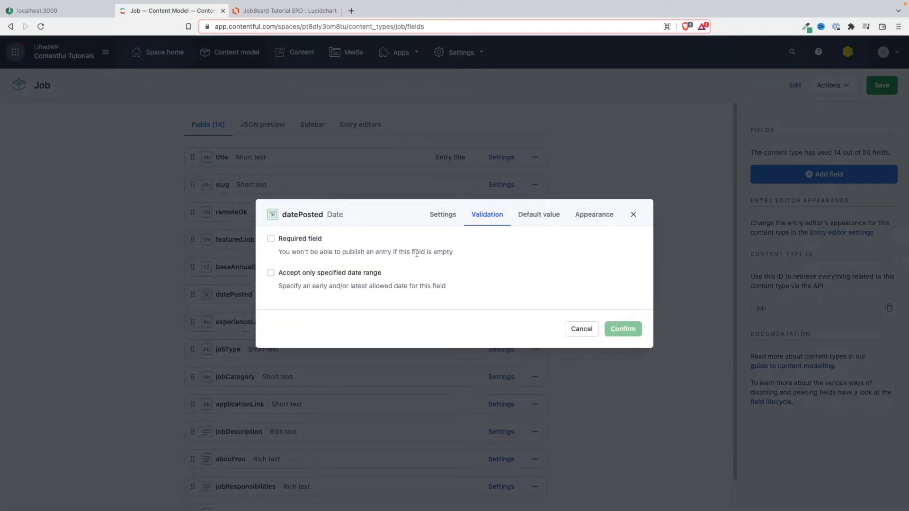
click(272, 241)
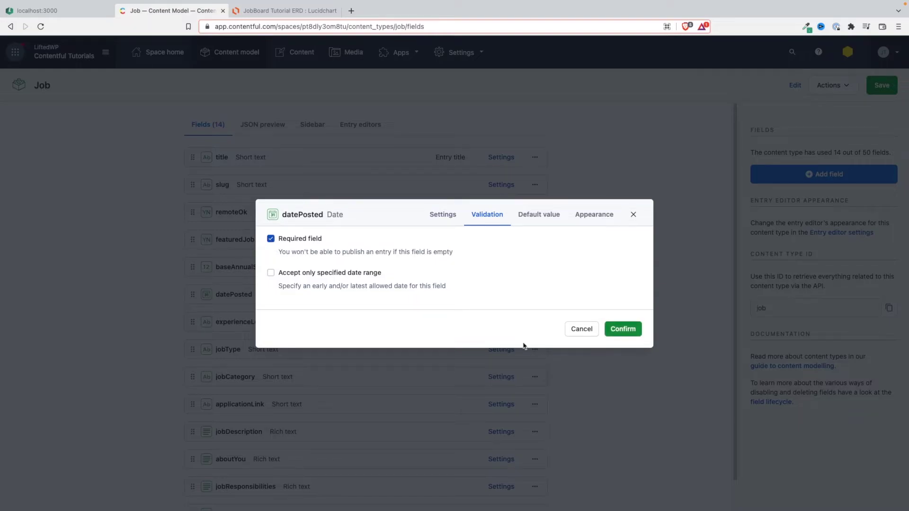
click(632, 331)
scroll(294, 313, down, 1)
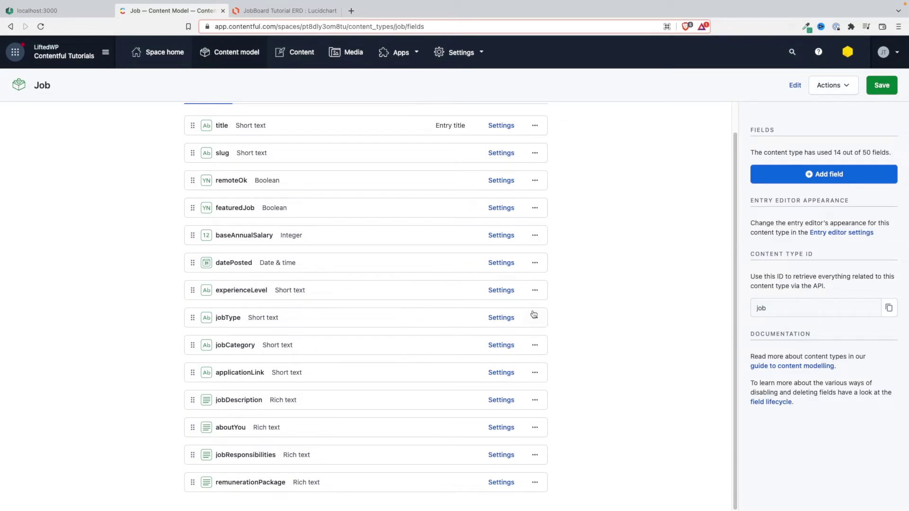
click(294, 11)
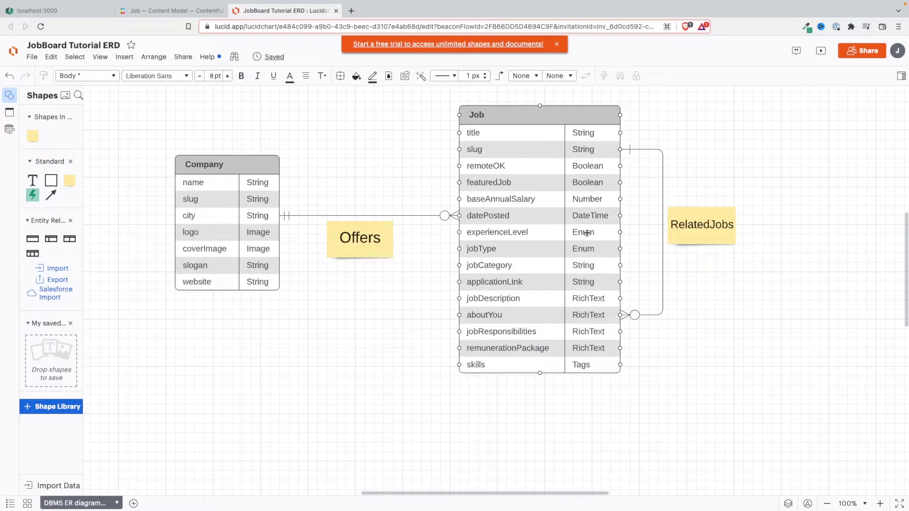
click(586, 233)
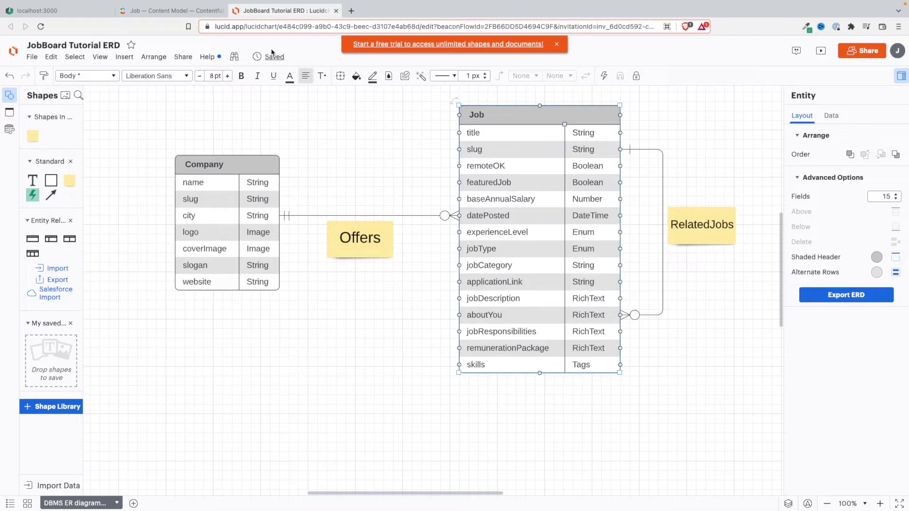
click(206, 11)
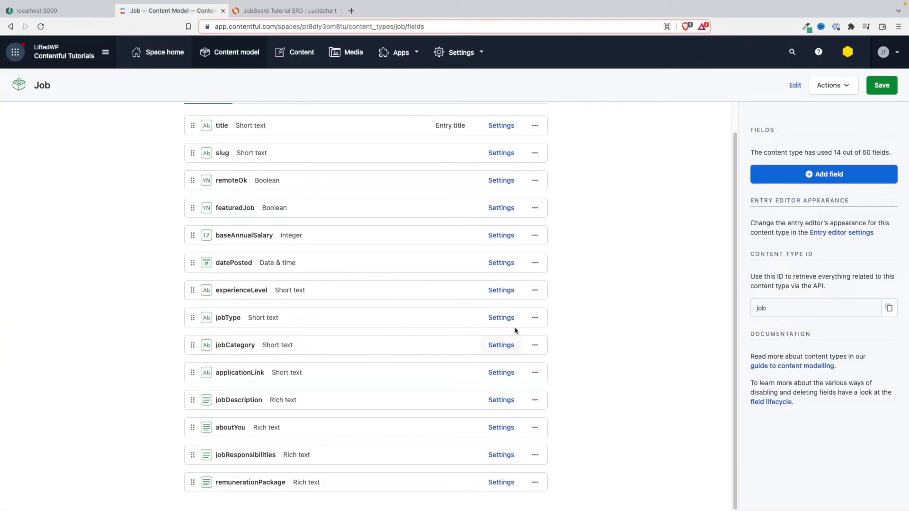
- Make experienceLevel required and accept only Tech-lead, Senior, Medior and Junior
click(499, 296)
click(490, 147)
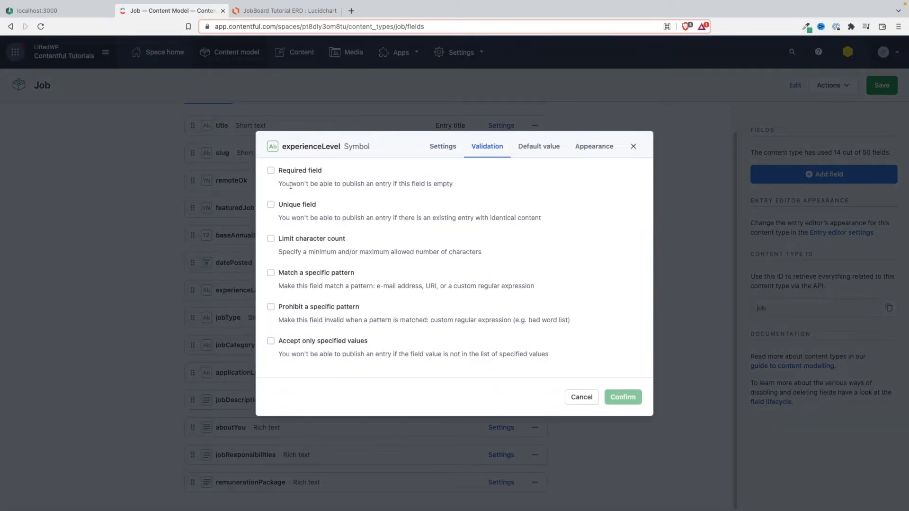
click(271, 171)
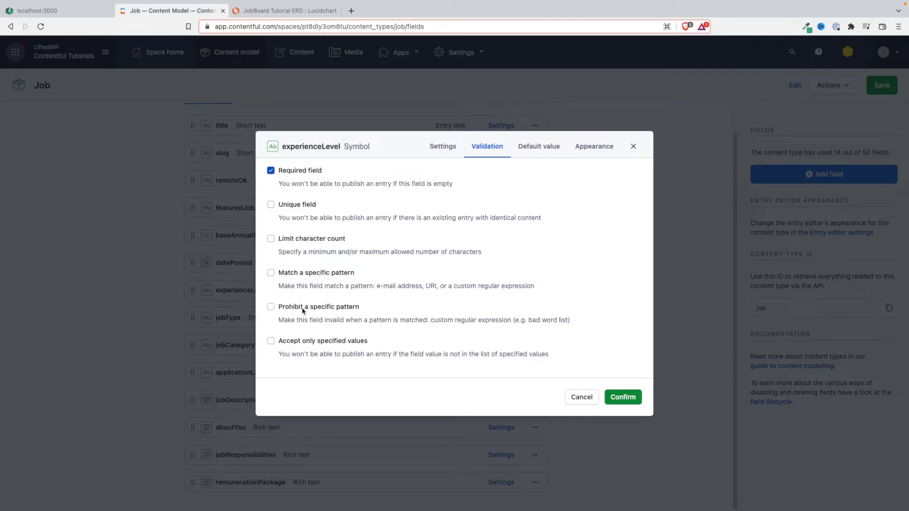
click(271, 341)
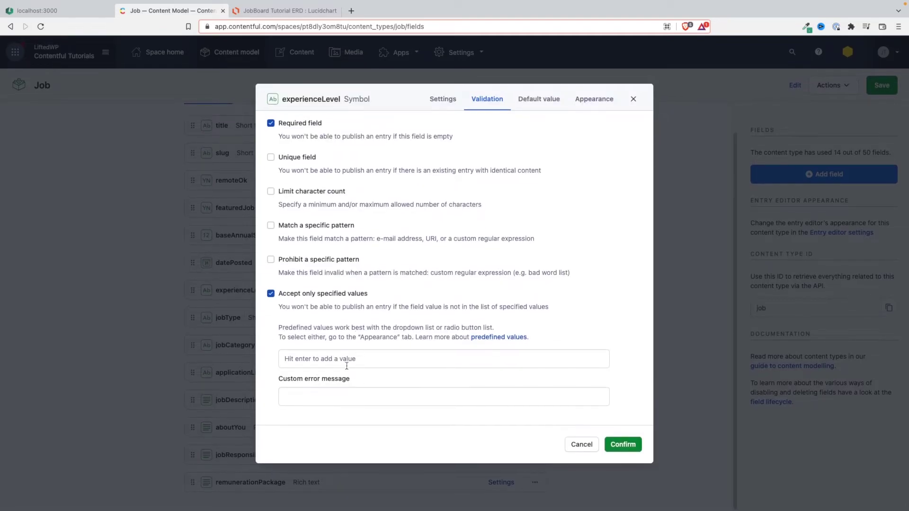
click(331, 359)
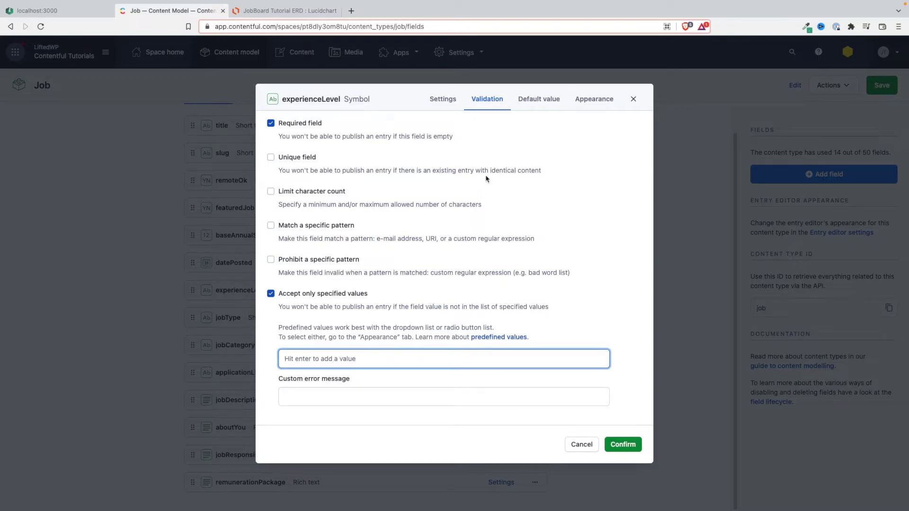
text(Tech-lead)
key(Return)
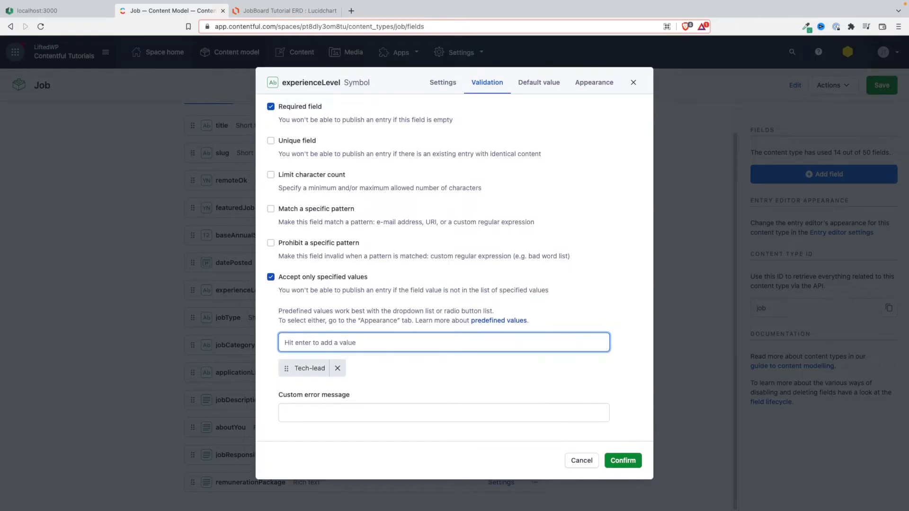
text(Senior)
key(Return)
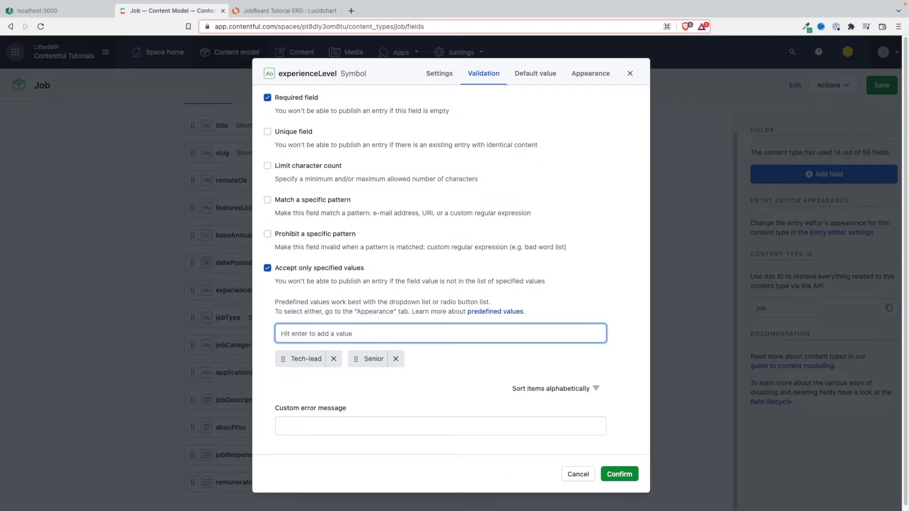
text(Medior)
key(Return)
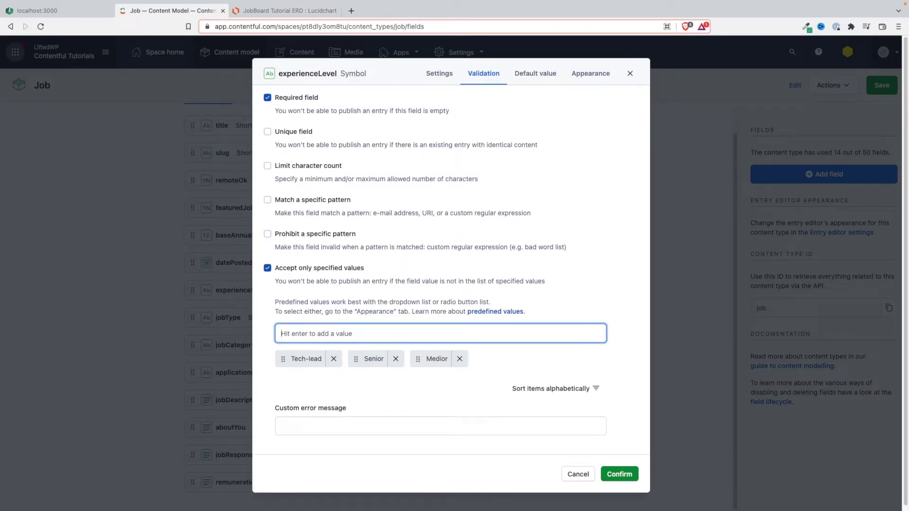
text(Junior)
key(Return)
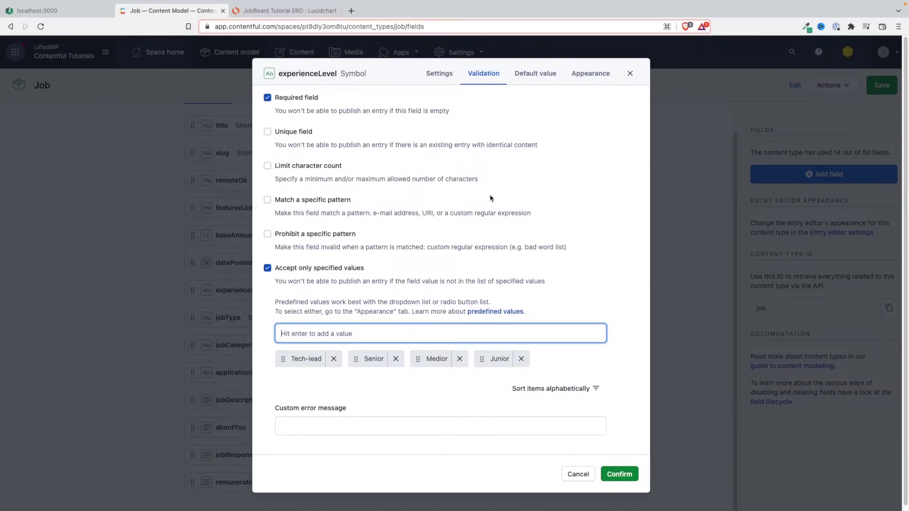
- Confirm the experienceLevel validations and make jobType a required field
click(620, 474)
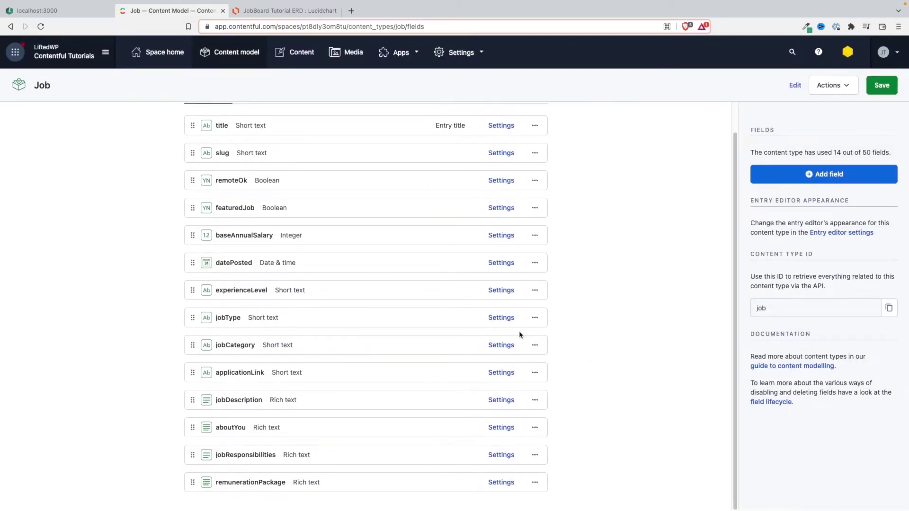
click(504, 321)
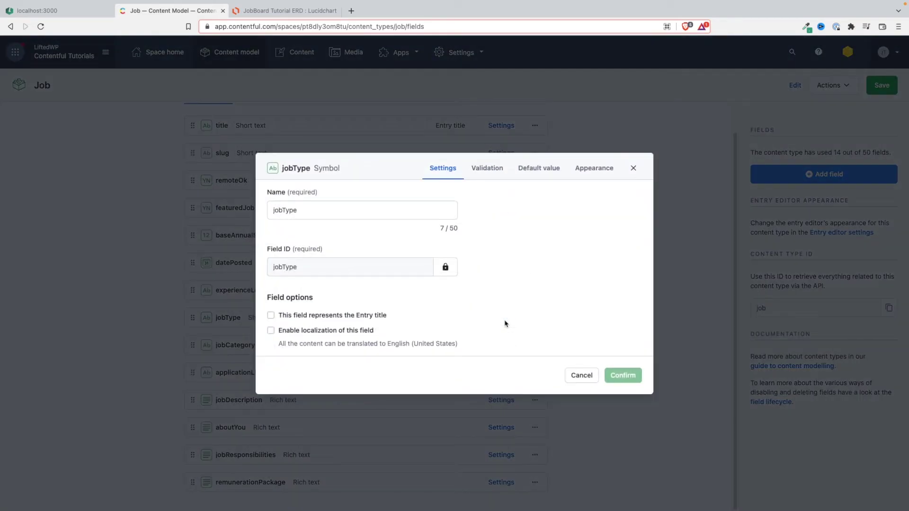
click(484, 173)
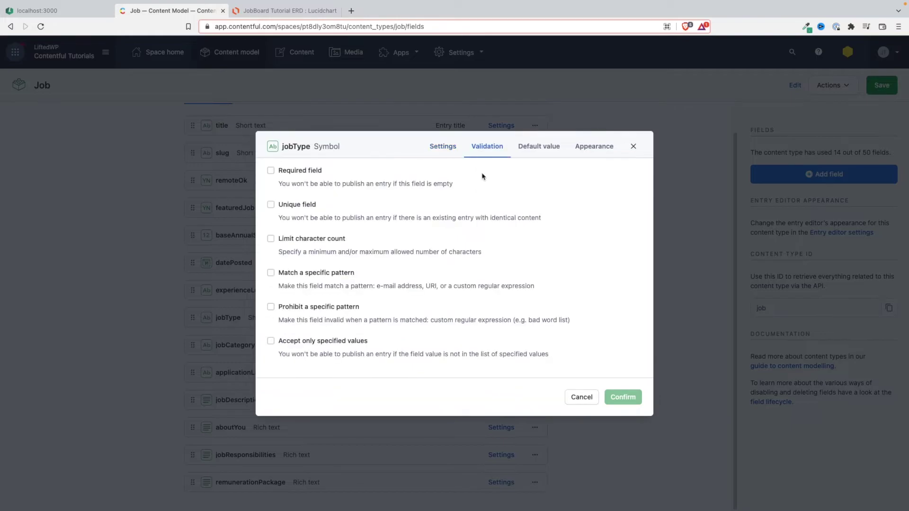
click(271, 170)
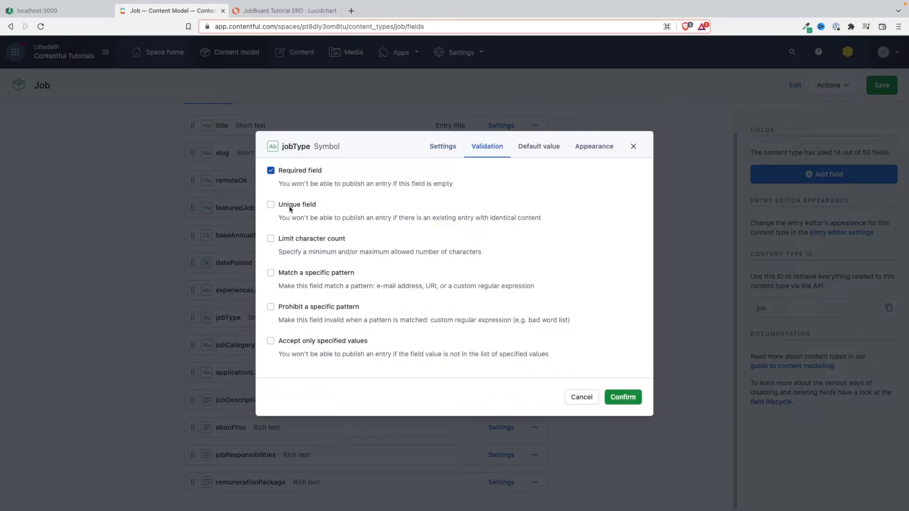
- Restrict jobType to the values Full-time, Part-time, Internship and Contract
click(270, 342)
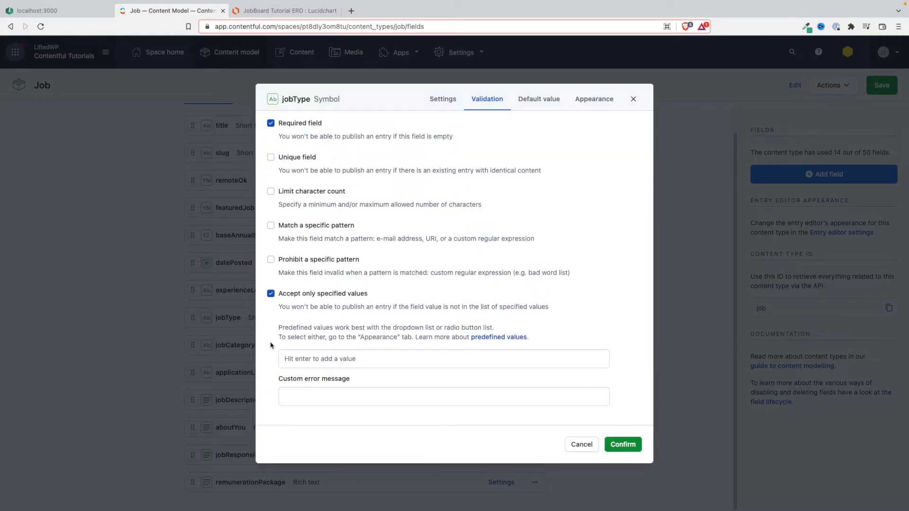
click(314, 359)
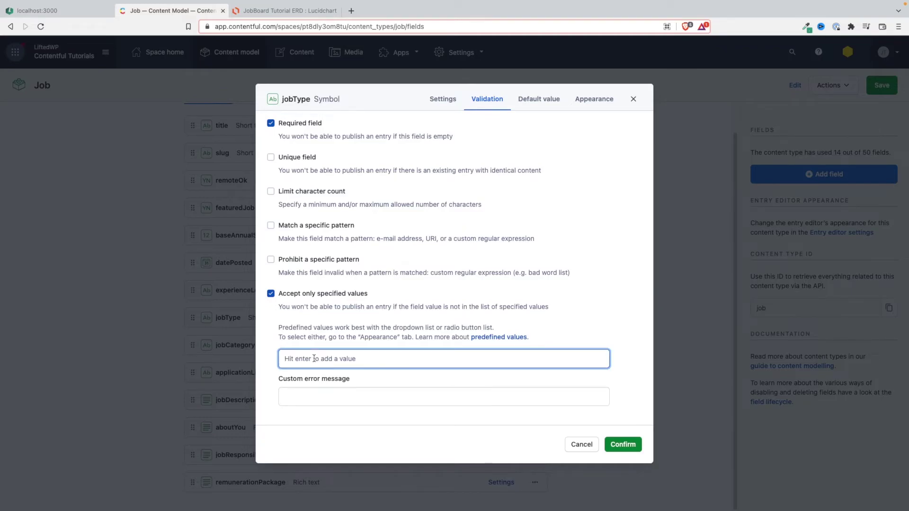
text(Full-time)
key(Return)
text(Part)
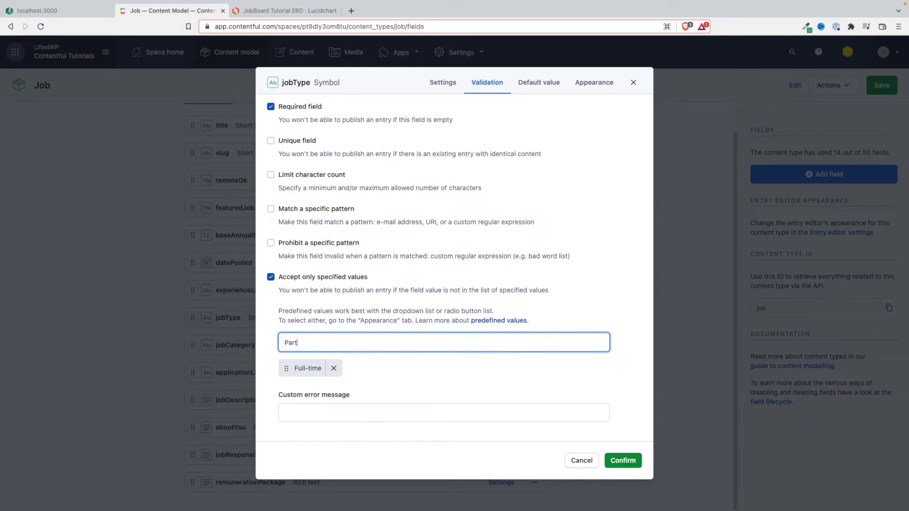
text(-time)
key(Return)
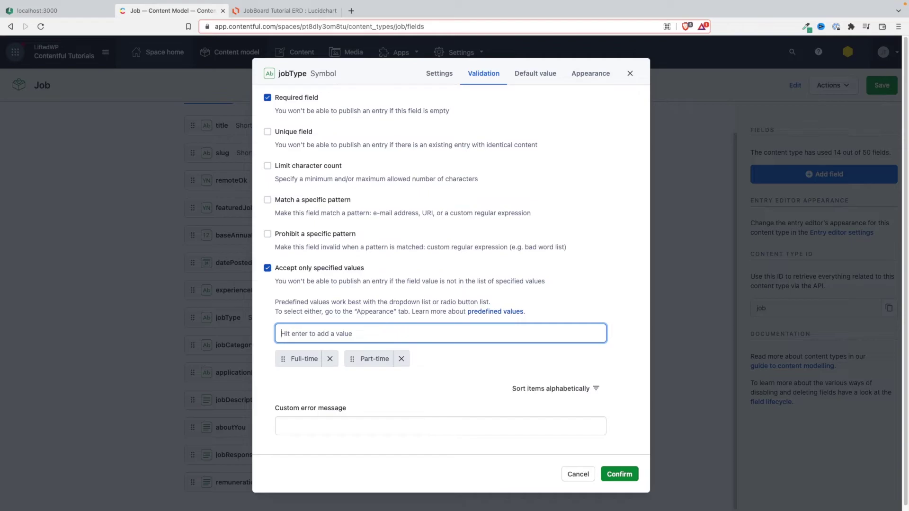
text(Internship)
key(Return)
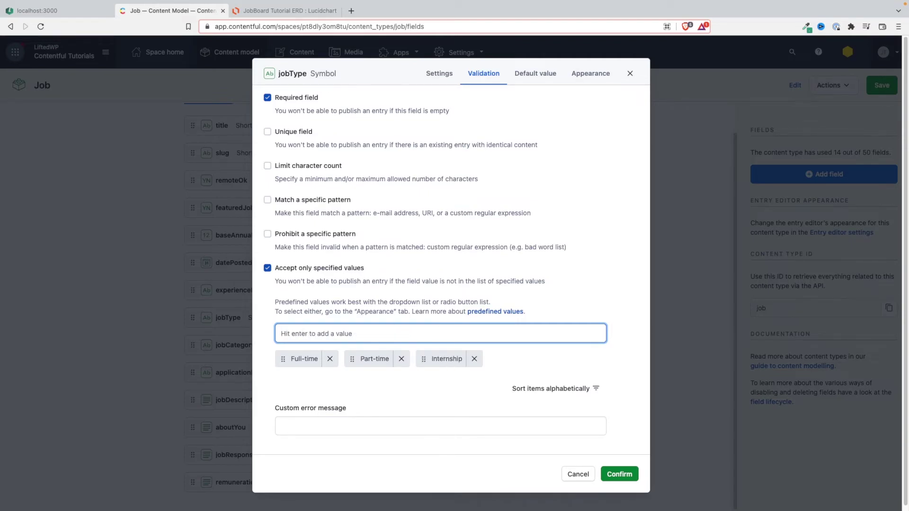
text(Contract)
key(Return)
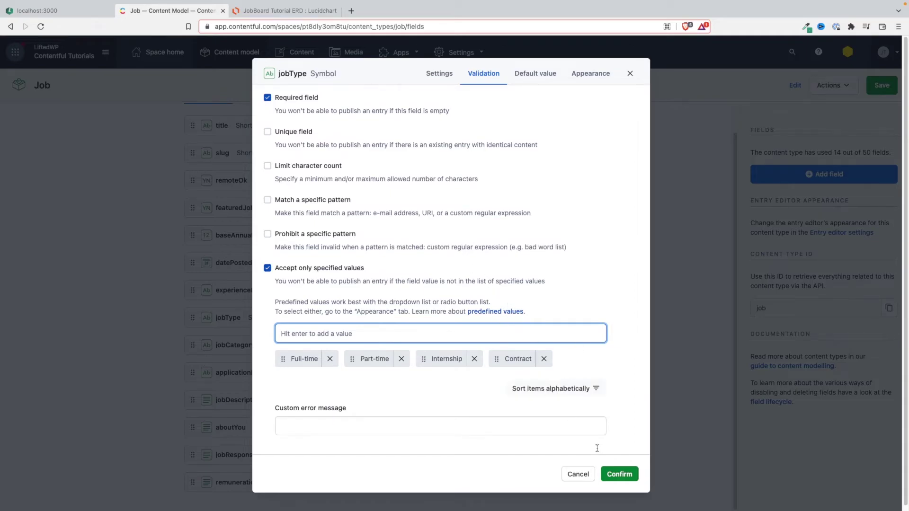
- Apply the jobType value list and make jobCategory a required field
click(619, 474)
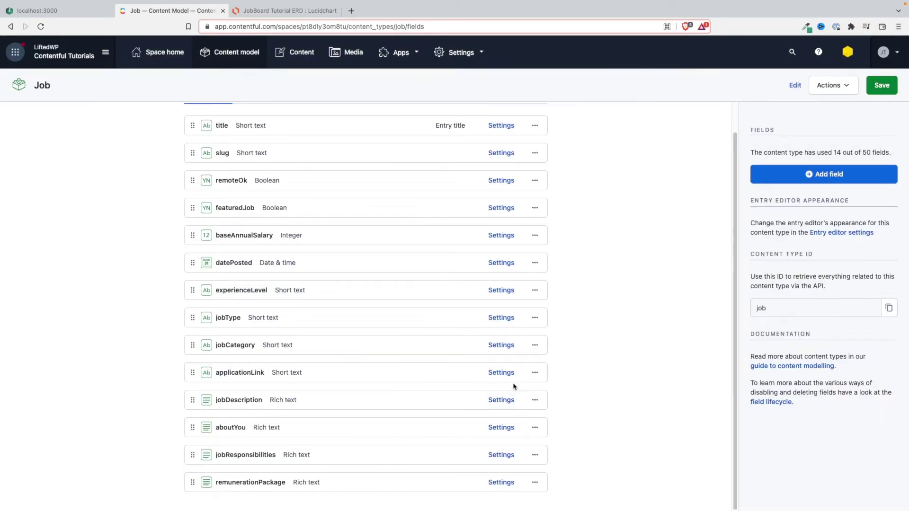
click(502, 345)
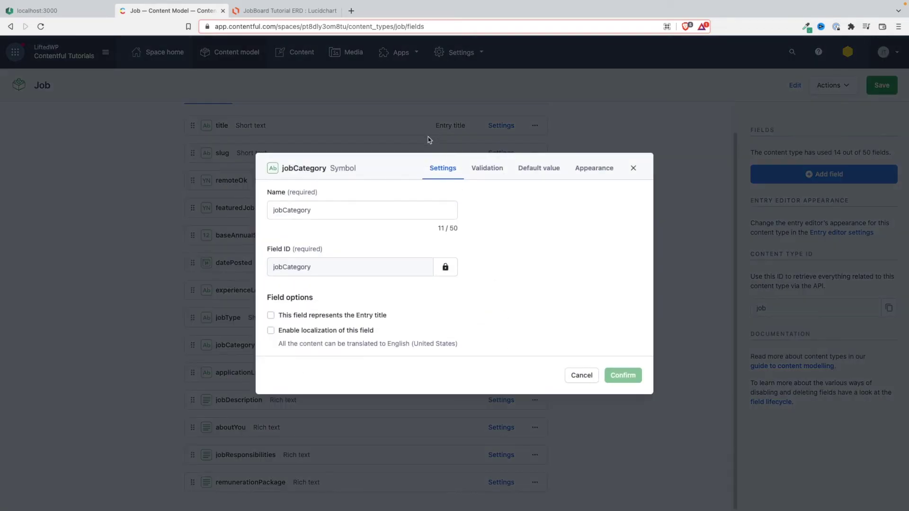
click(490, 172)
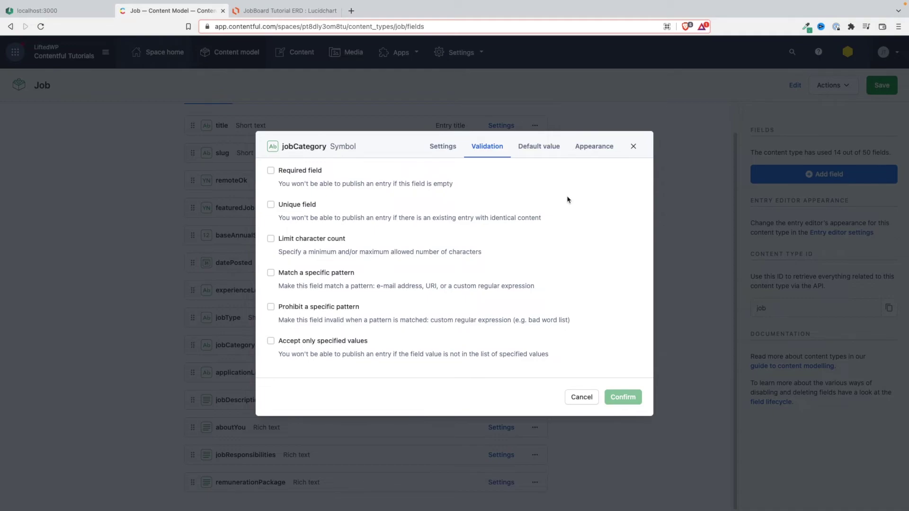
click(271, 171)
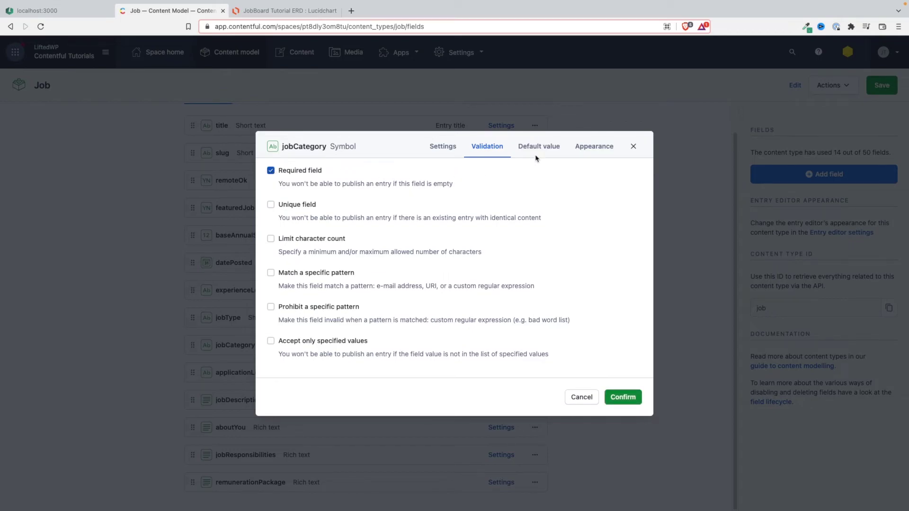
- Give jobCategory the default value 'Uncategorised', fixing its spelling, and confirm
click(549, 150)
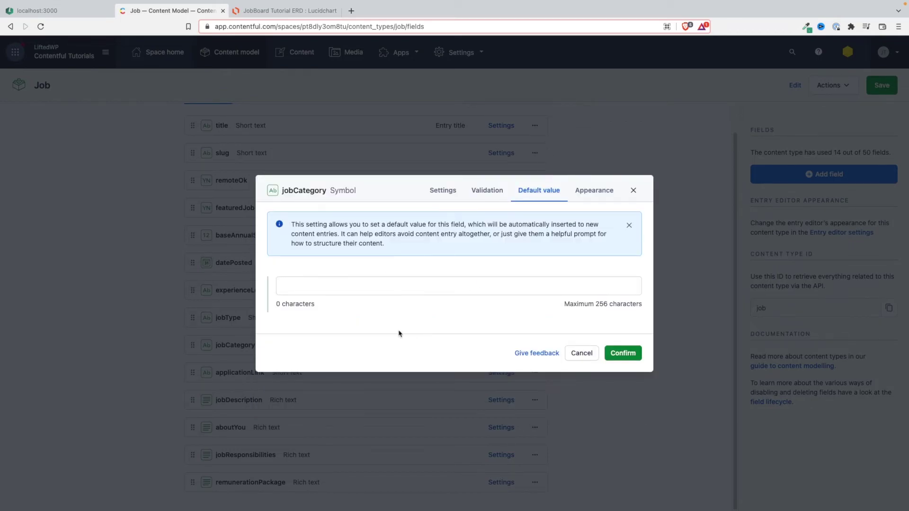
click(299, 288)
text(U)
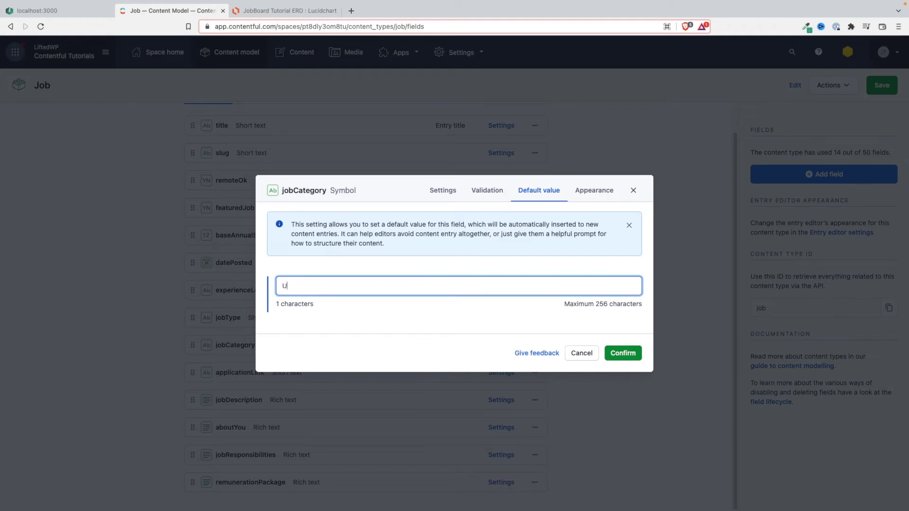
text(ncategori)
text(zeed)
right_click(312, 286)
click(331, 290)
click(622, 354)
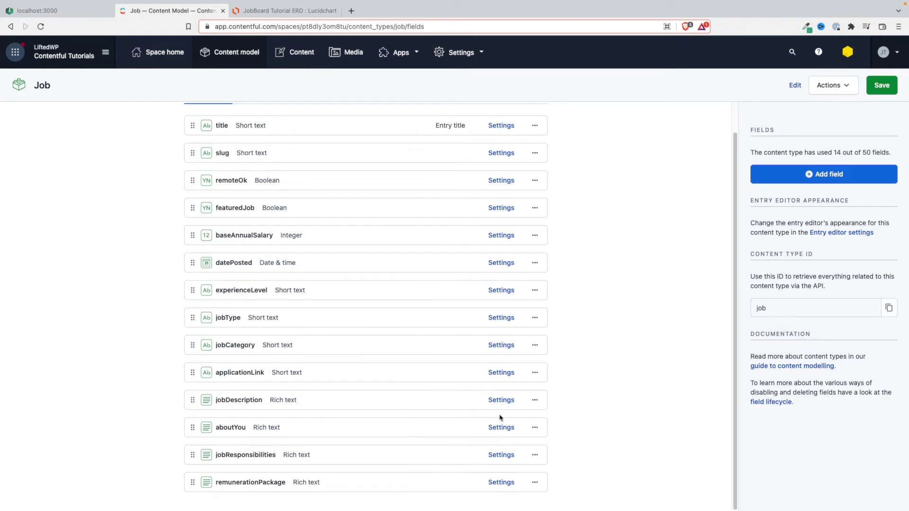
- Make applicationLink required and restrict it to the preset URL pattern
click(500, 373)
click(486, 168)
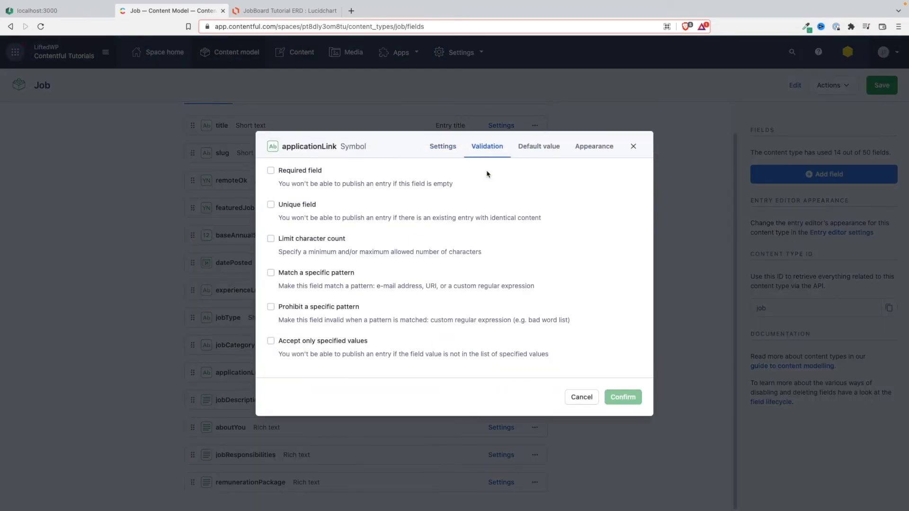
click(270, 170)
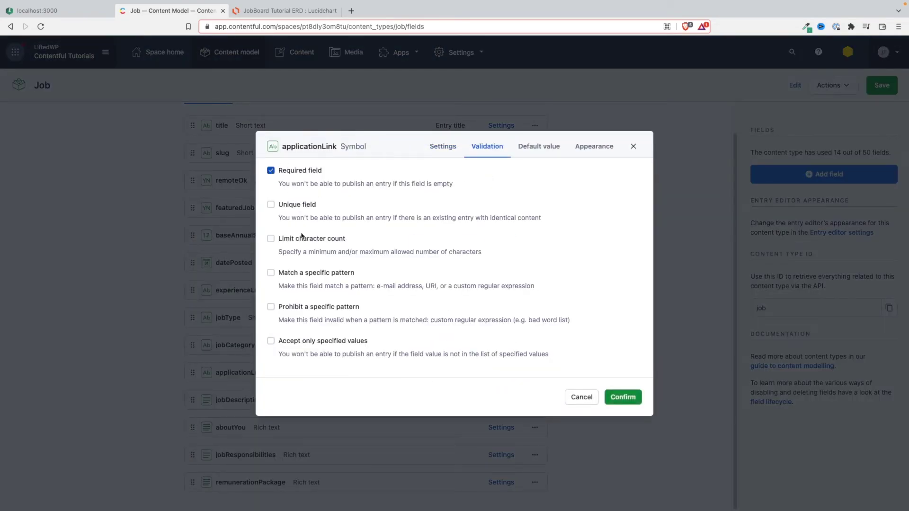
click(271, 273)
click(335, 253)
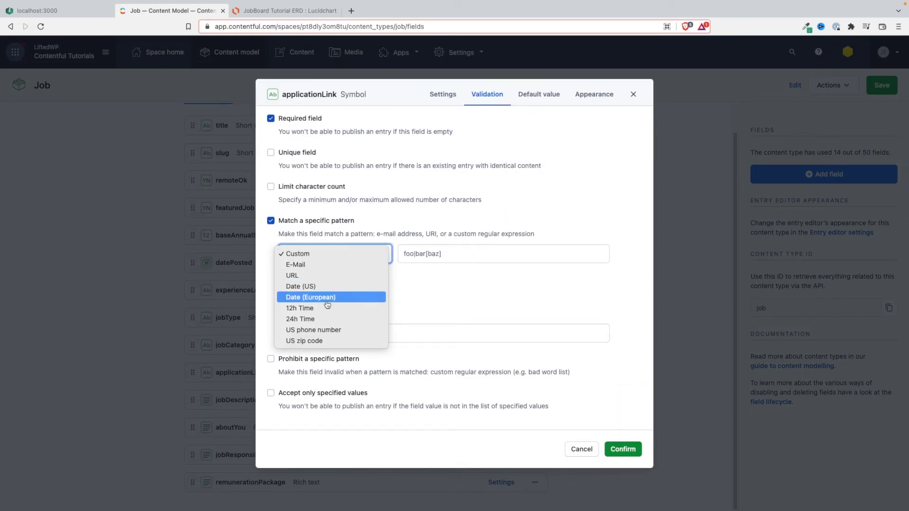
click(301, 276)
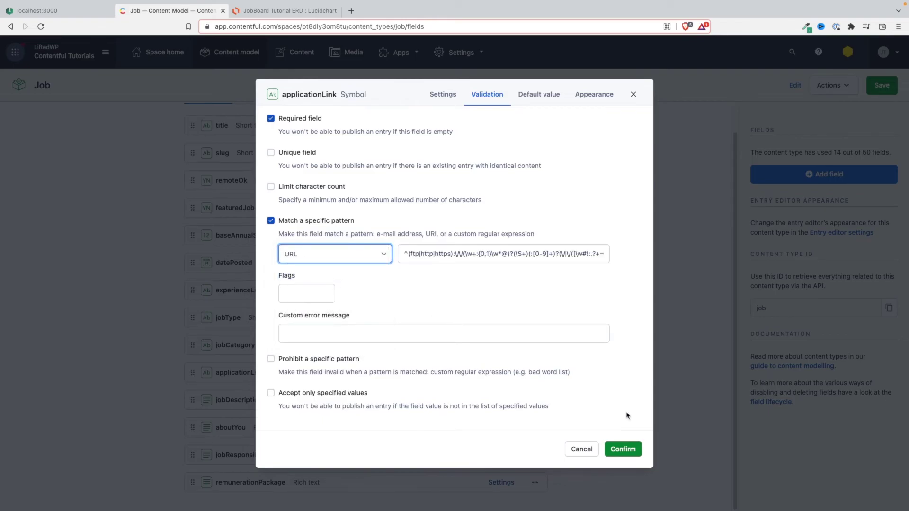
click(623, 449)
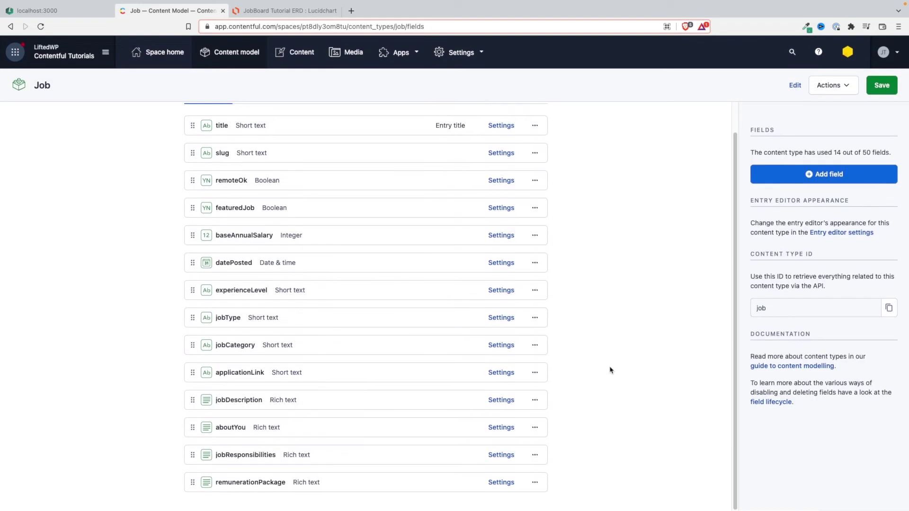
- Make the jobDescription rich text field required
click(503, 406)
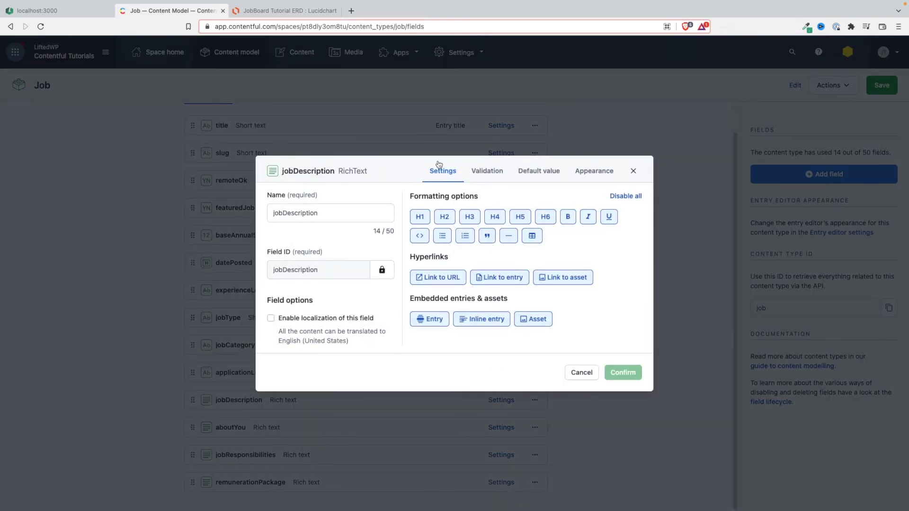
click(492, 172)
click(268, 121)
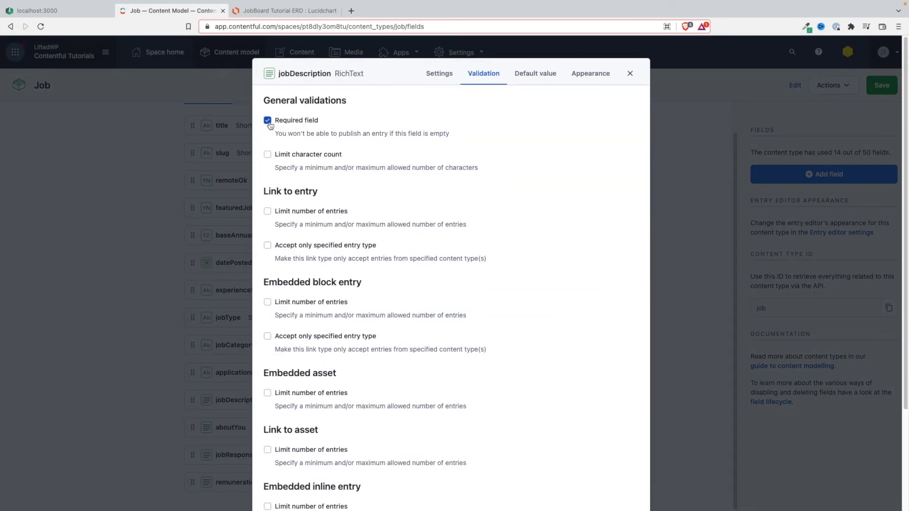
scroll(343, 201, down, 3)
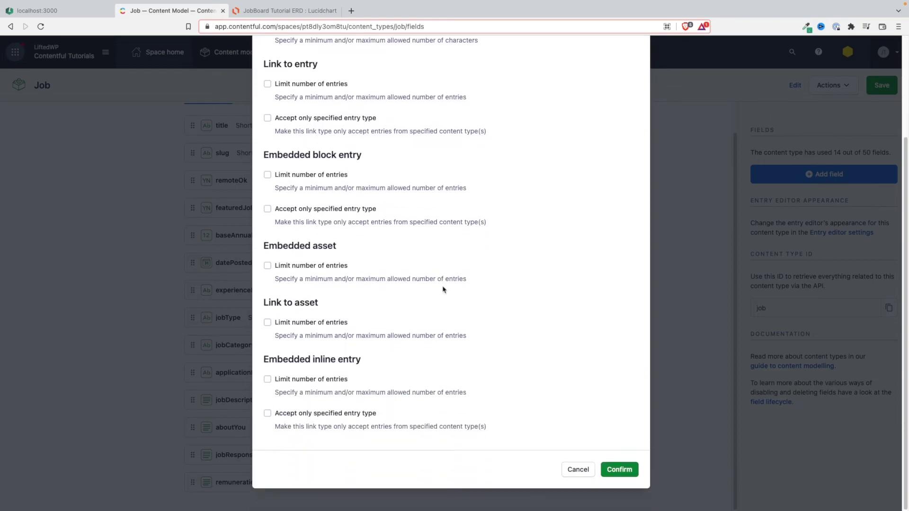
click(621, 470)
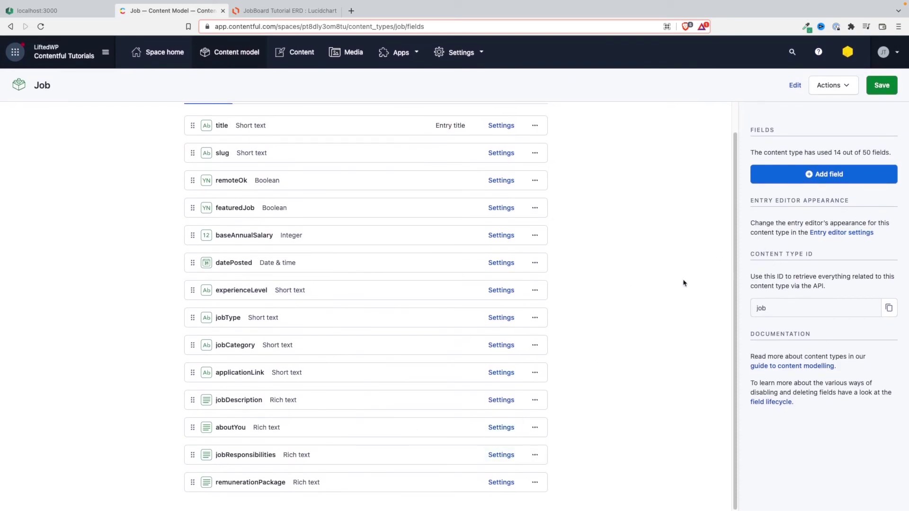
- Review the 14 Job fields and save the Job content type
scroll(627, 286, up, 1)
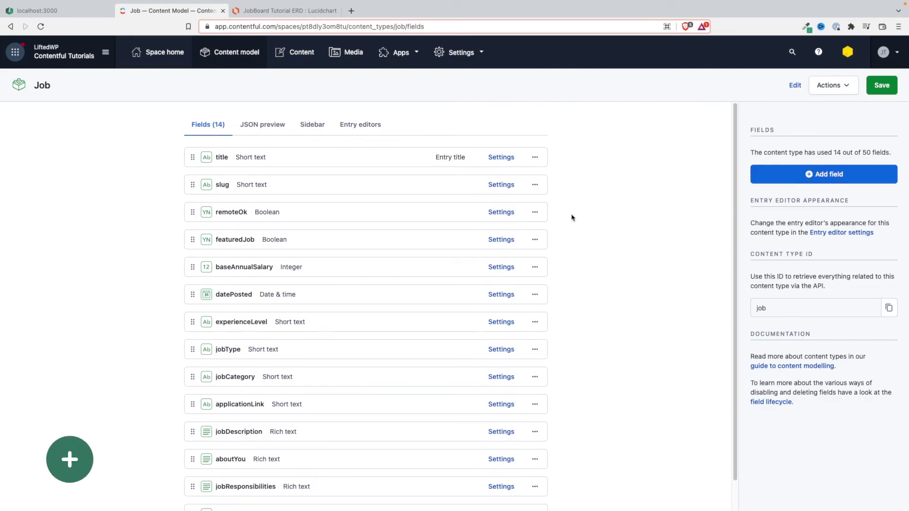
scroll(580, 227, down, 1)
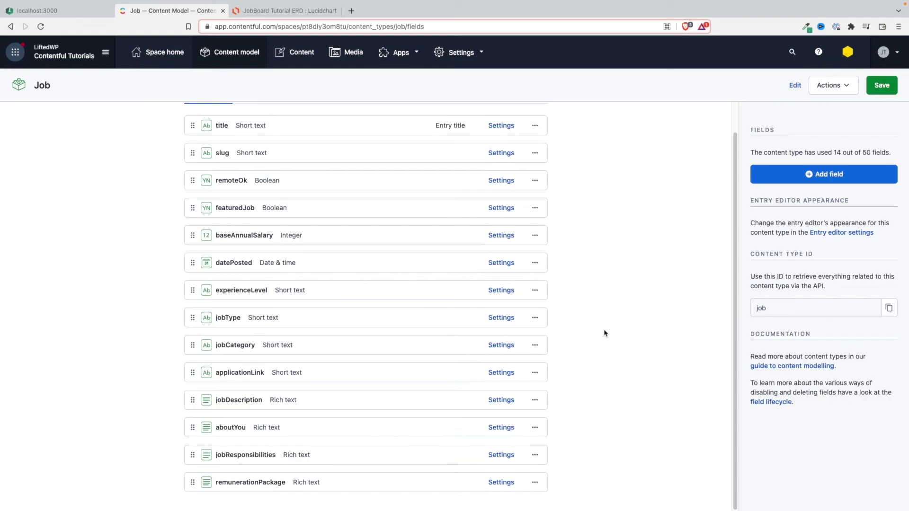
scroll(564, 248, up, 2)
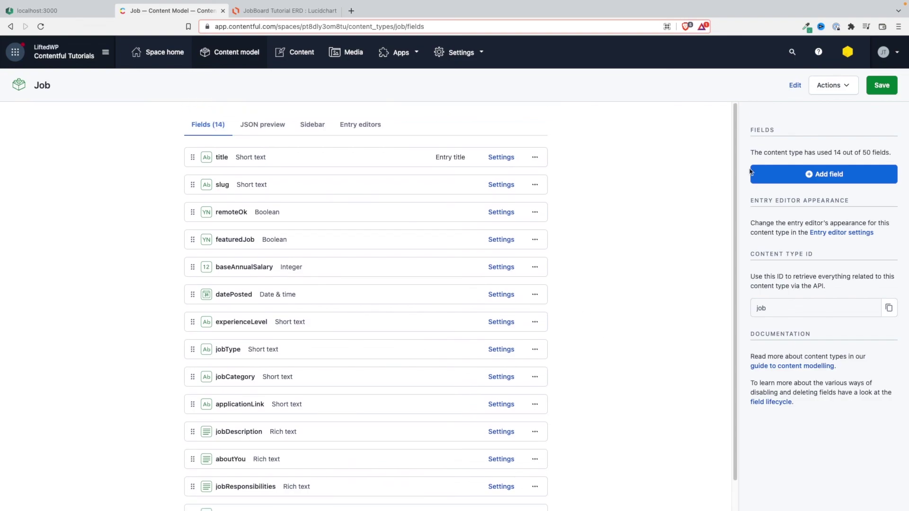
click(880, 90)
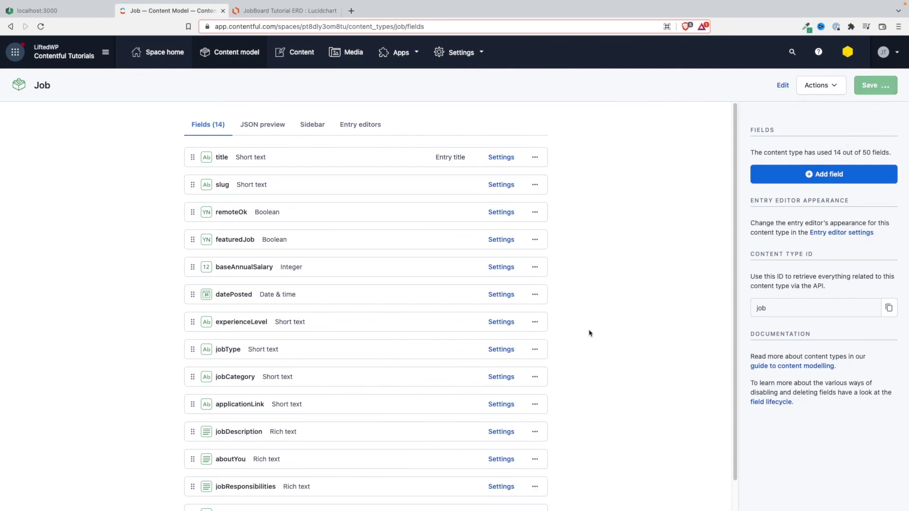